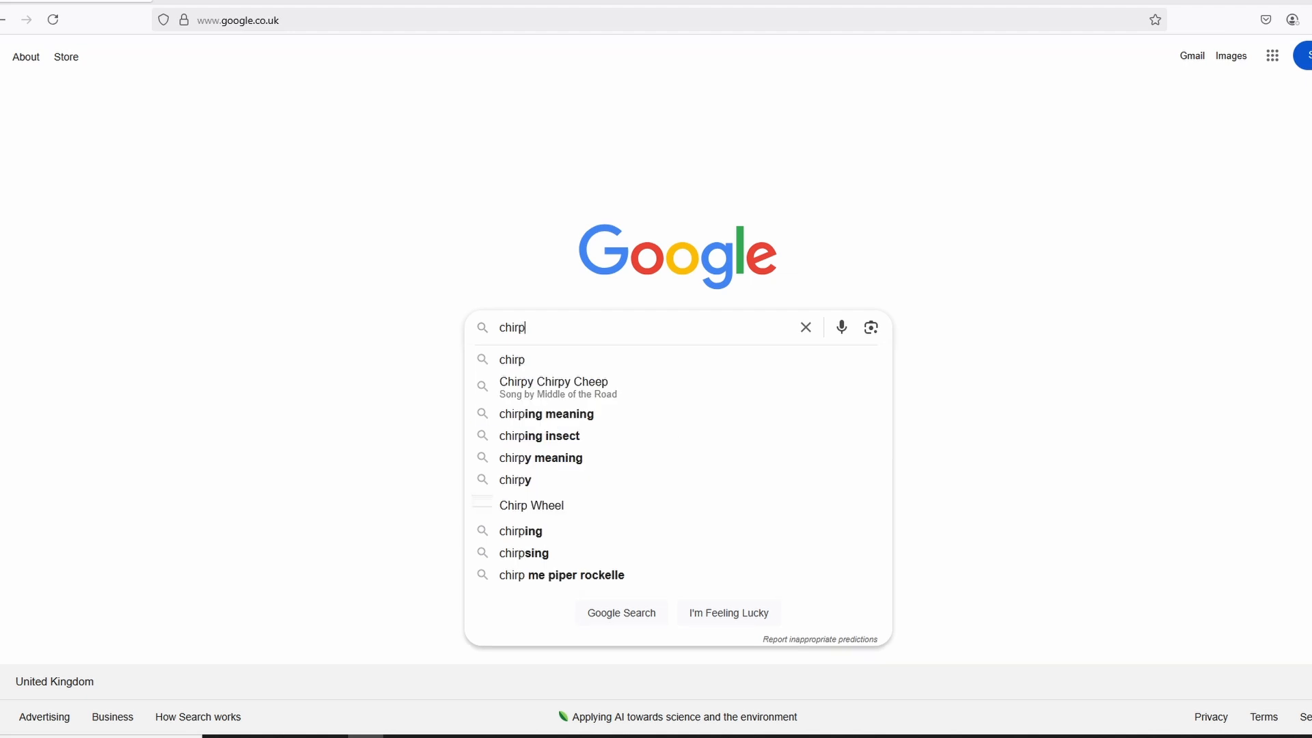
Search Google for "chirp radio software".
text(radio so)
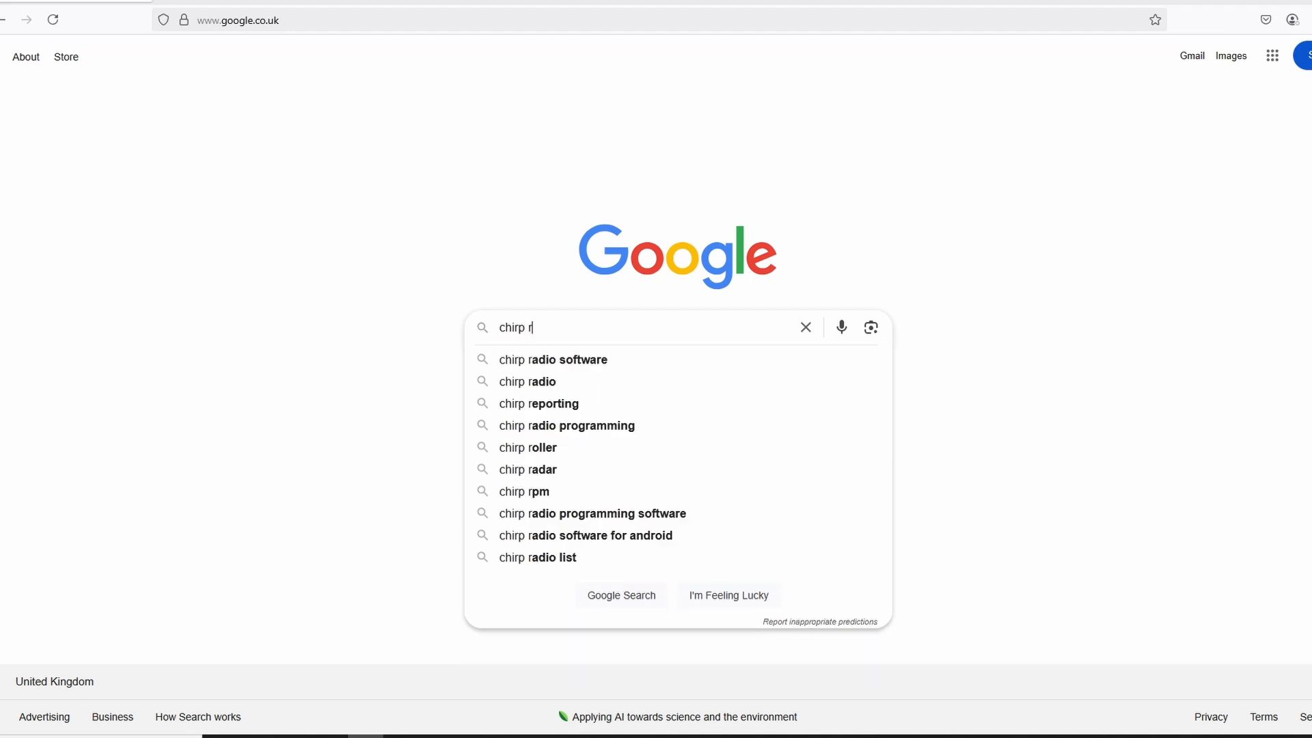
text(ftware)
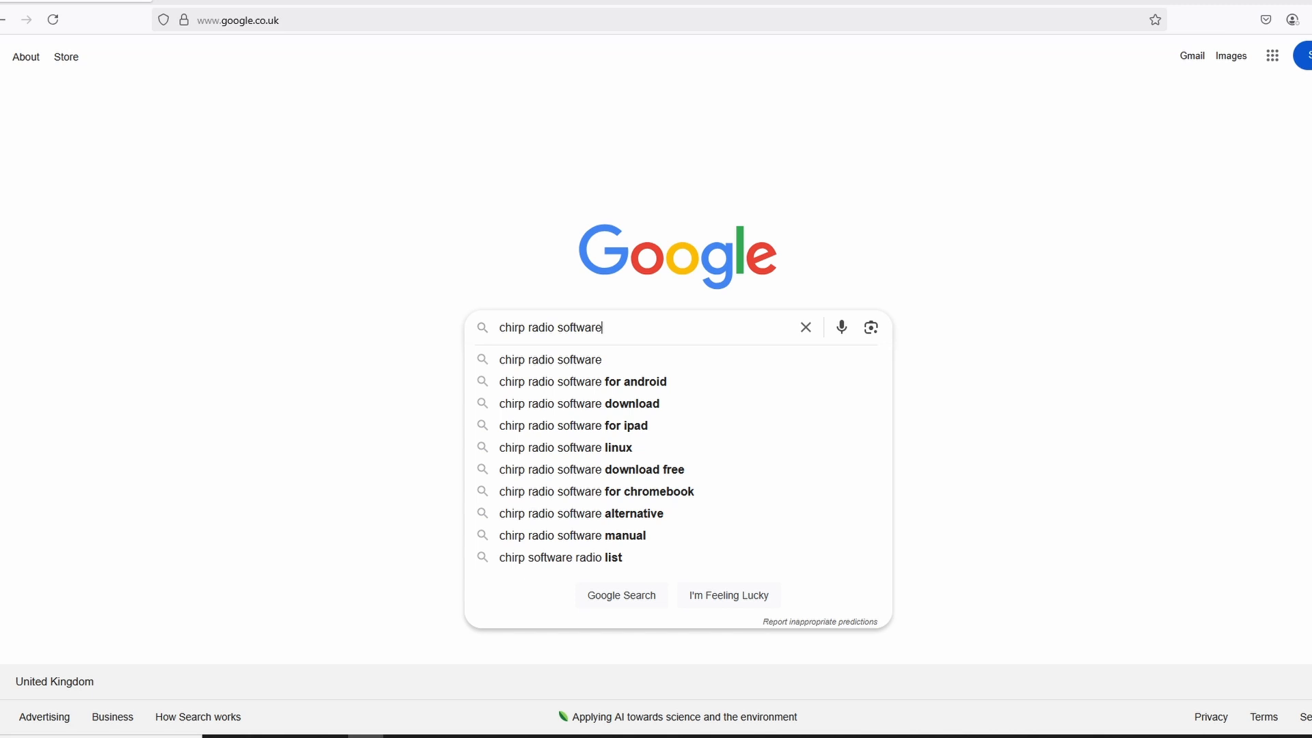
key(Return)
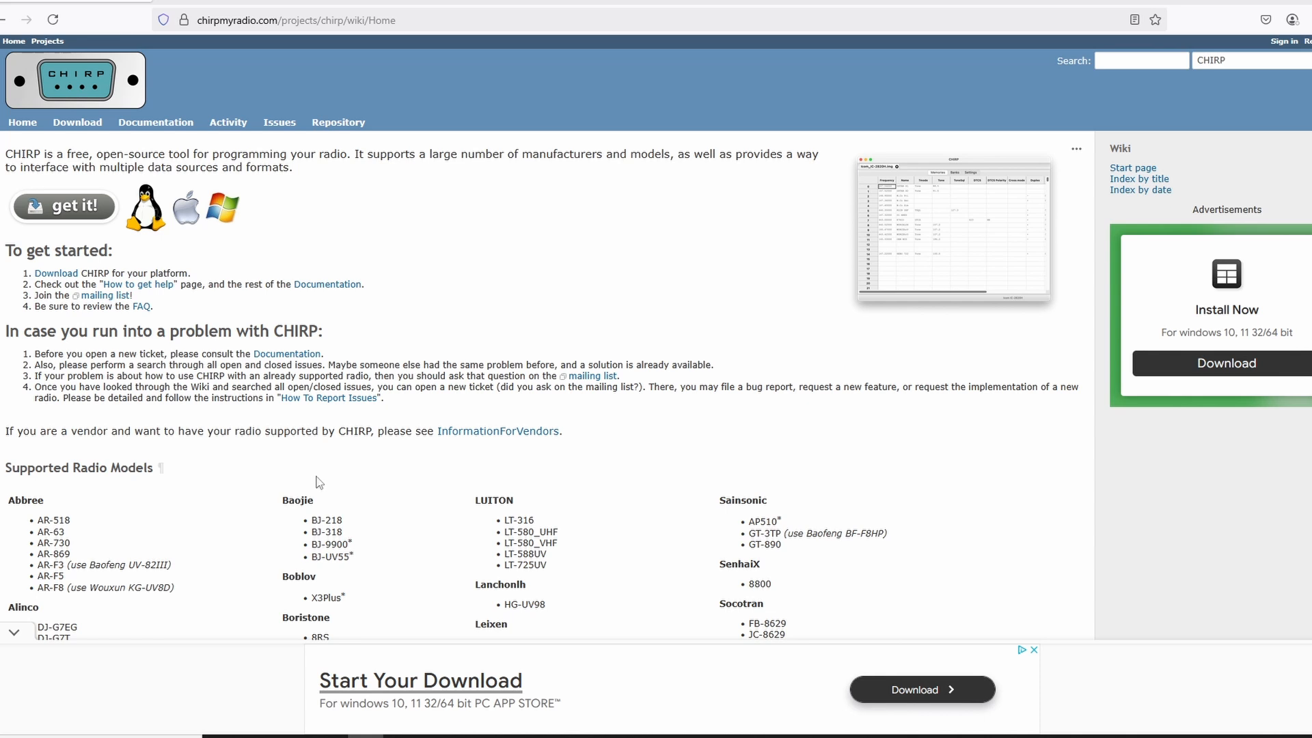
Review the Supported Radio Models list on the CHIRP home page, from Abbree through youRUSH.
scroll(321, 484, down, 5)
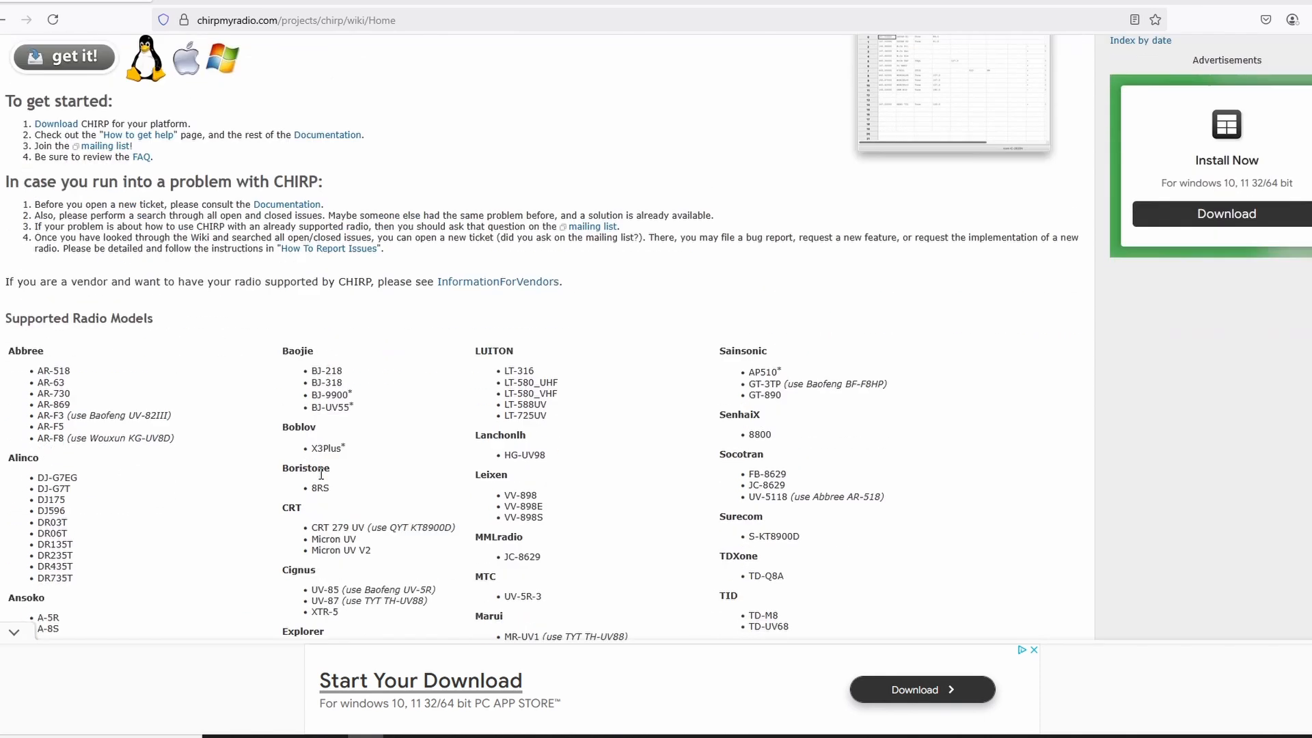
scroll(322, 474, down, 10)
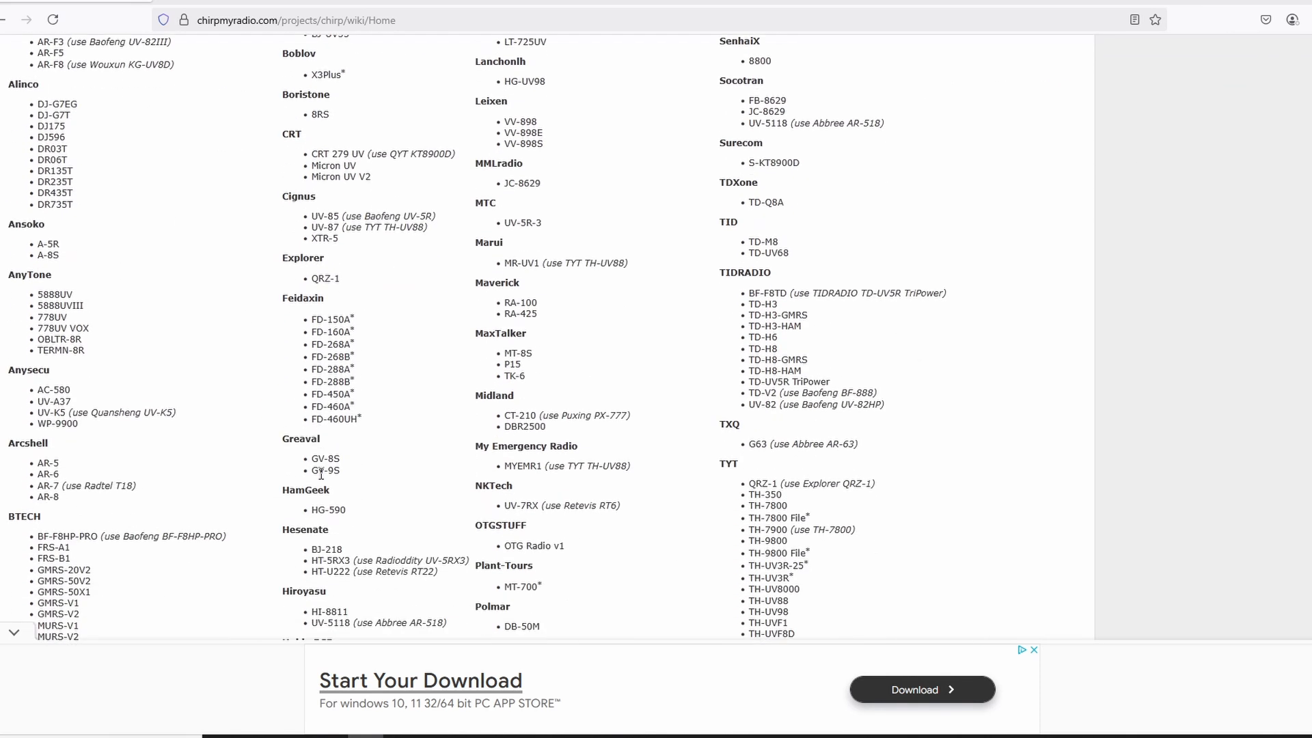
scroll(321, 476, down, 5)
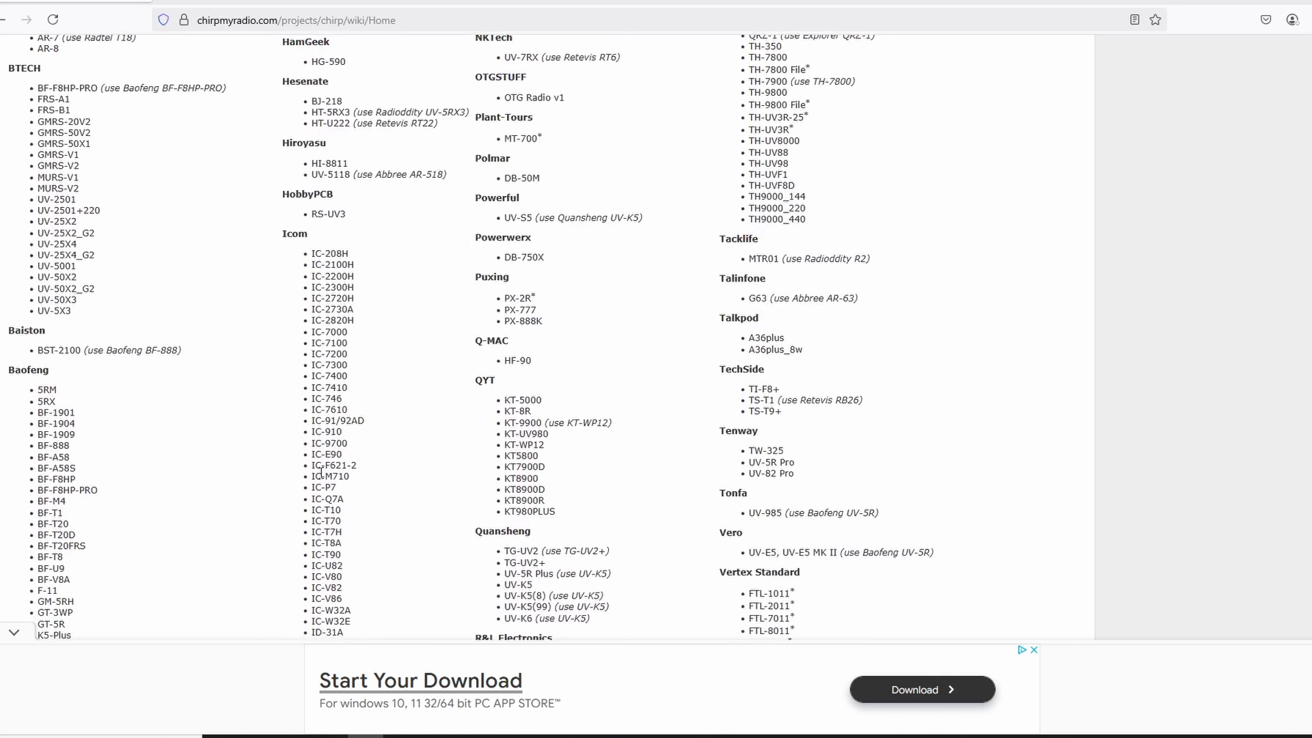
scroll(321, 471, down, 3)
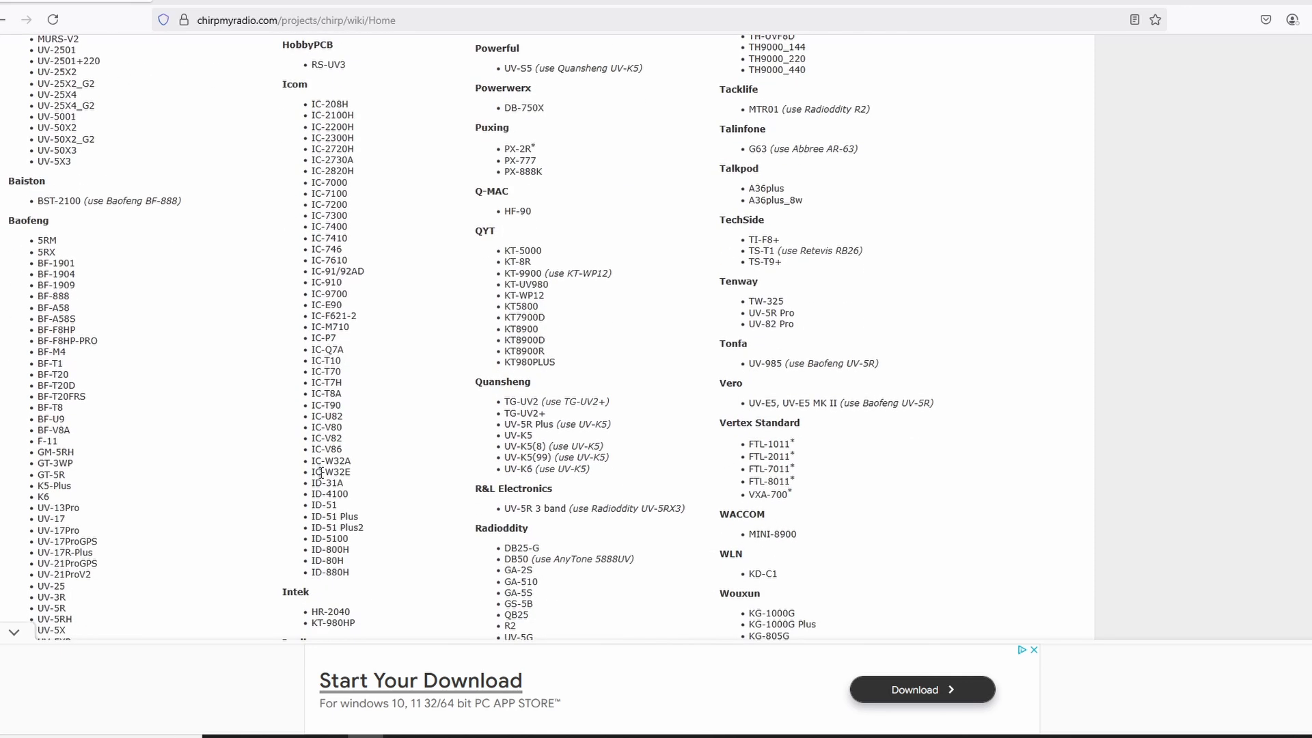
scroll(322, 471, down, 2)
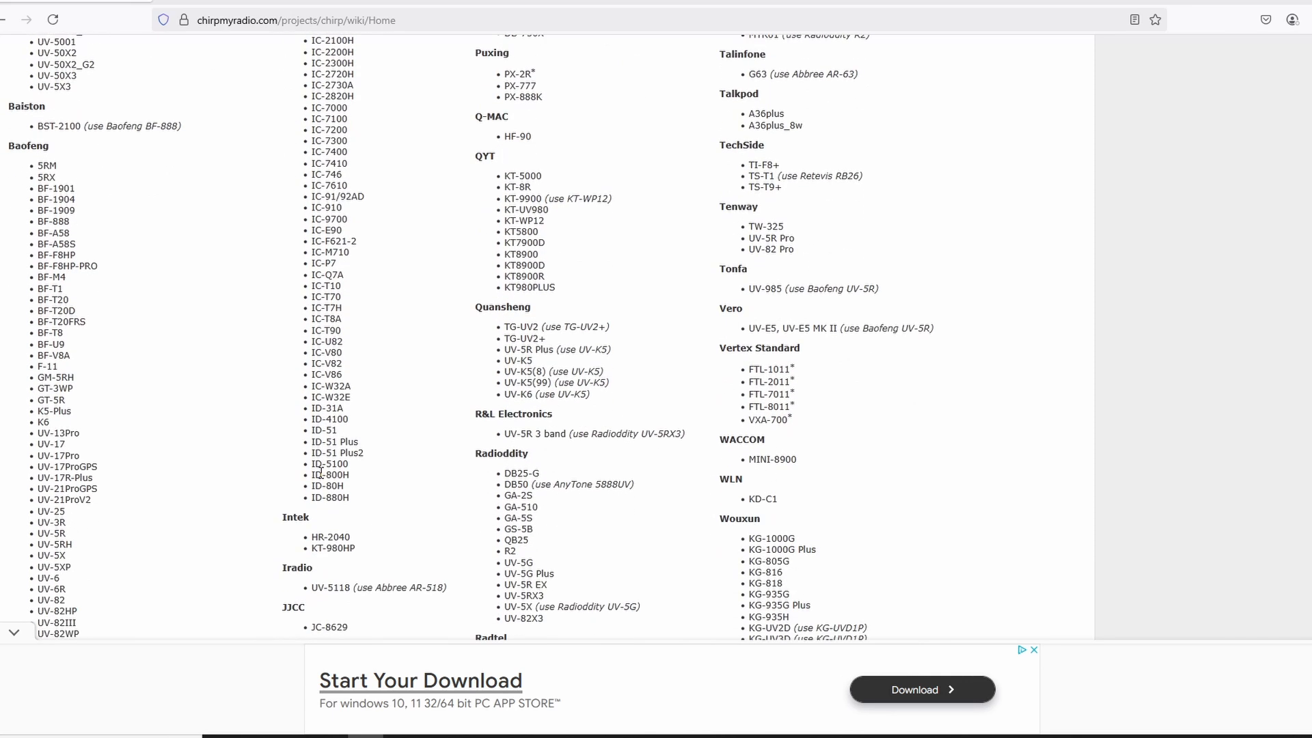
scroll(321, 471, down, 2)
scroll(320, 473, down, 2)
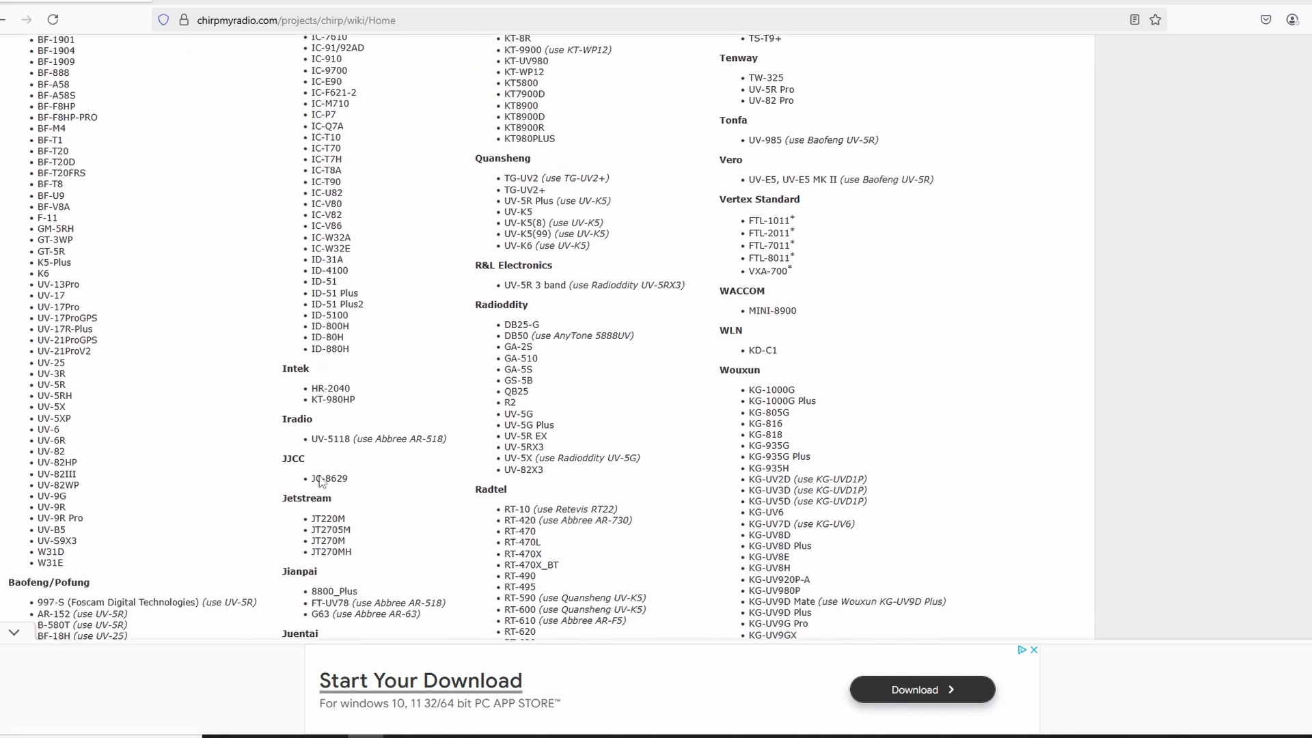
scroll(318, 477, down, 10)
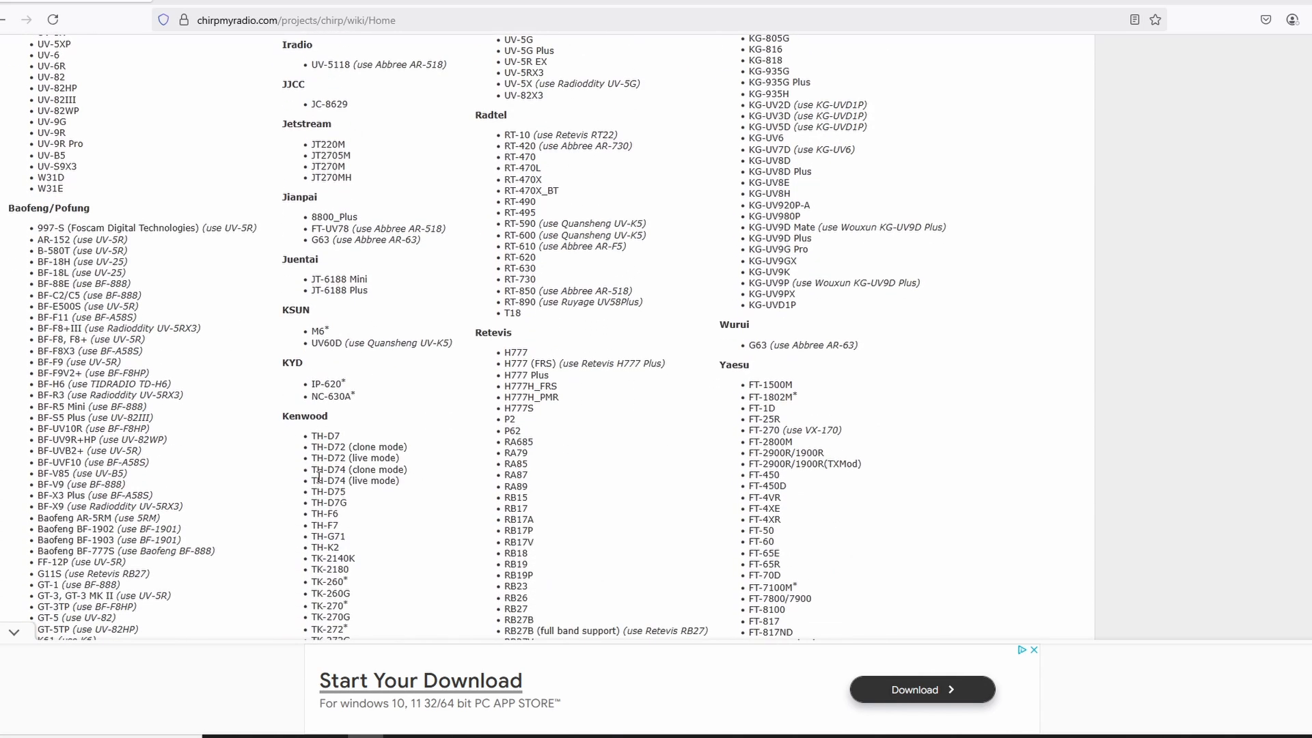
scroll(318, 477, down, 8)
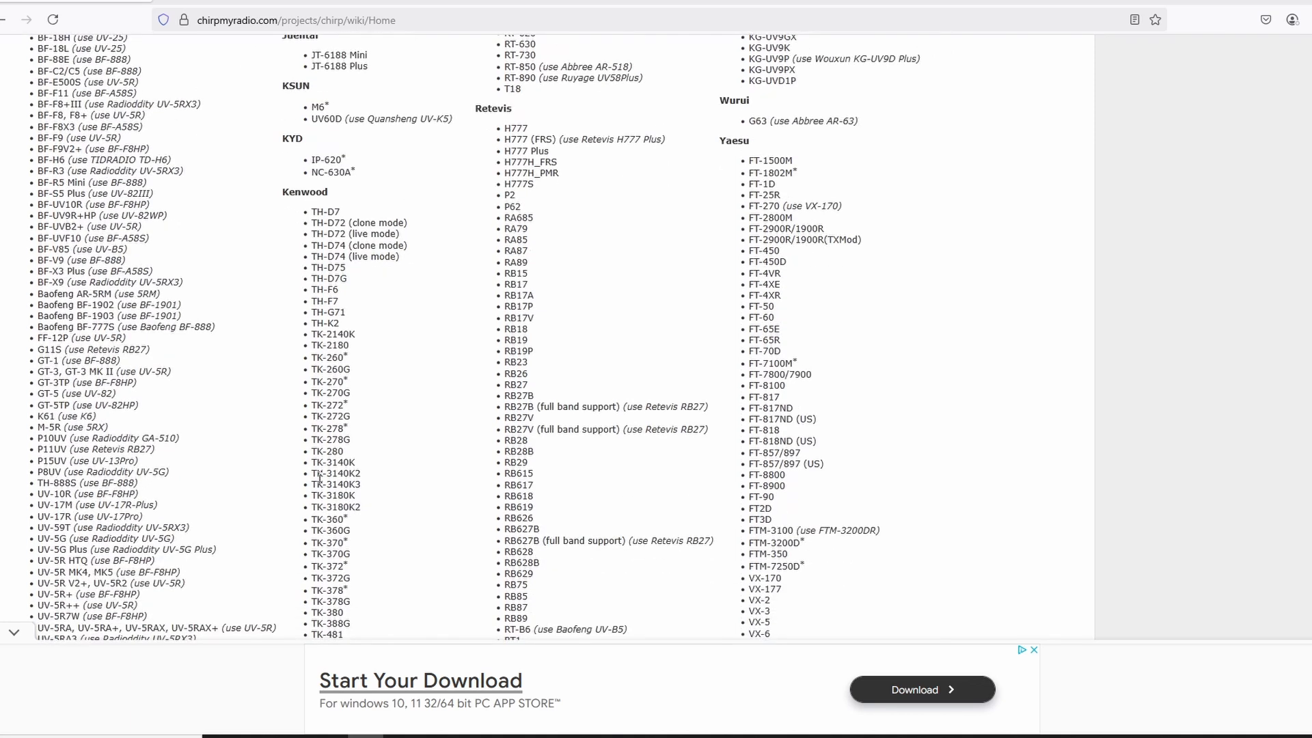
scroll(322, 485, down, 16)
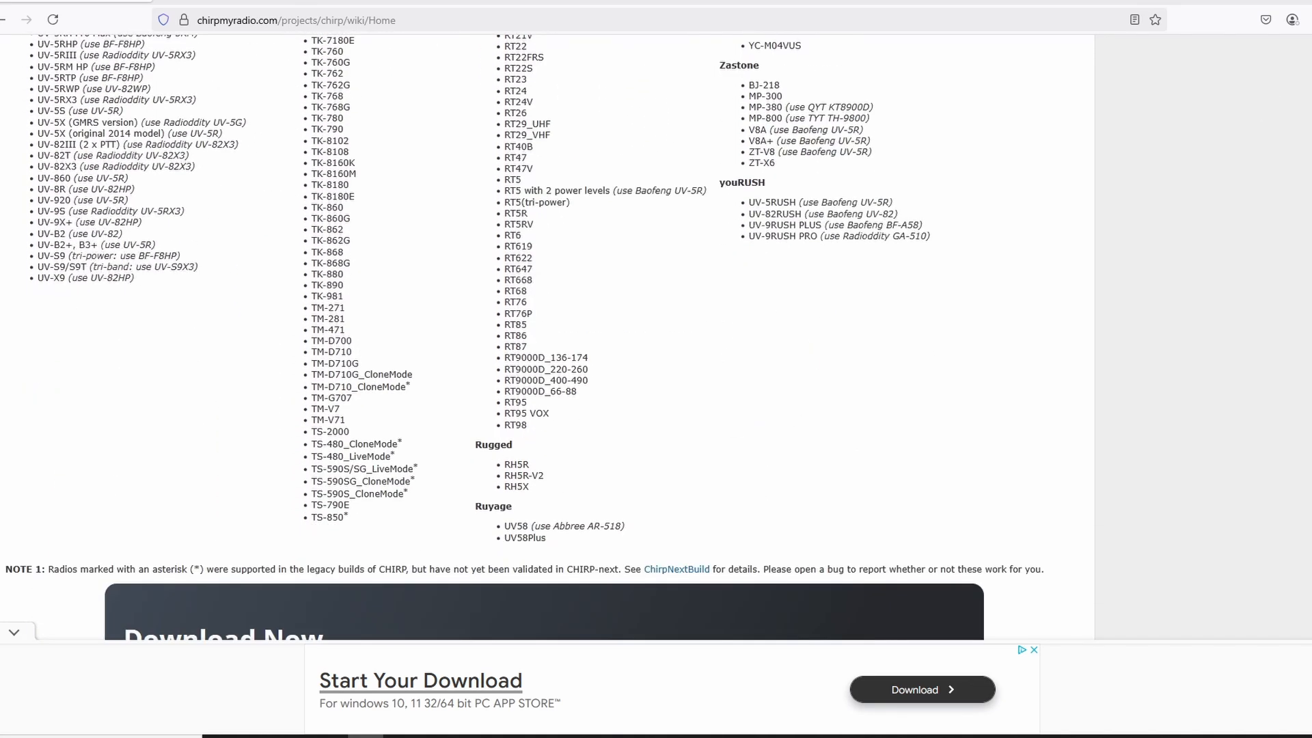
drag(1310, 567, 1310, 123)
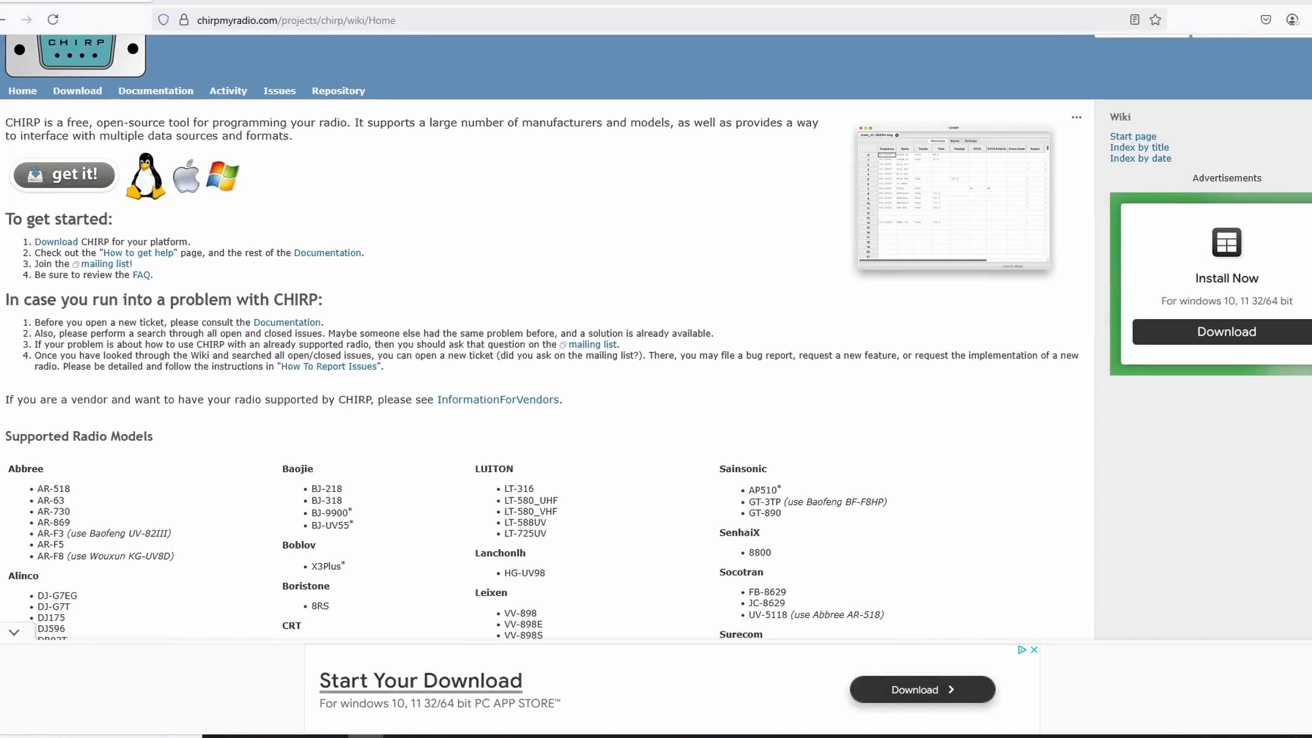
Go to the CHIRP downloads page and open the file listing for the latest CHIRP-next build.
click(65, 239)
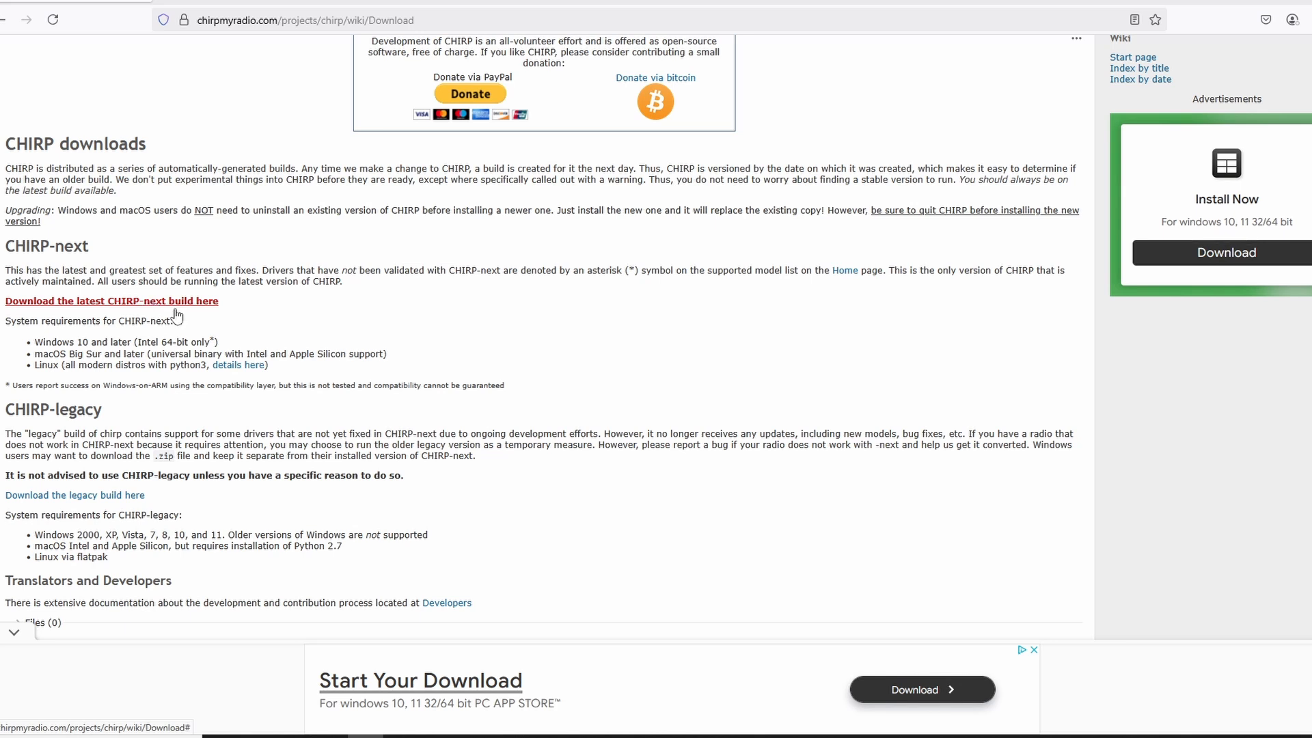
scroll(229, 289, up, 2)
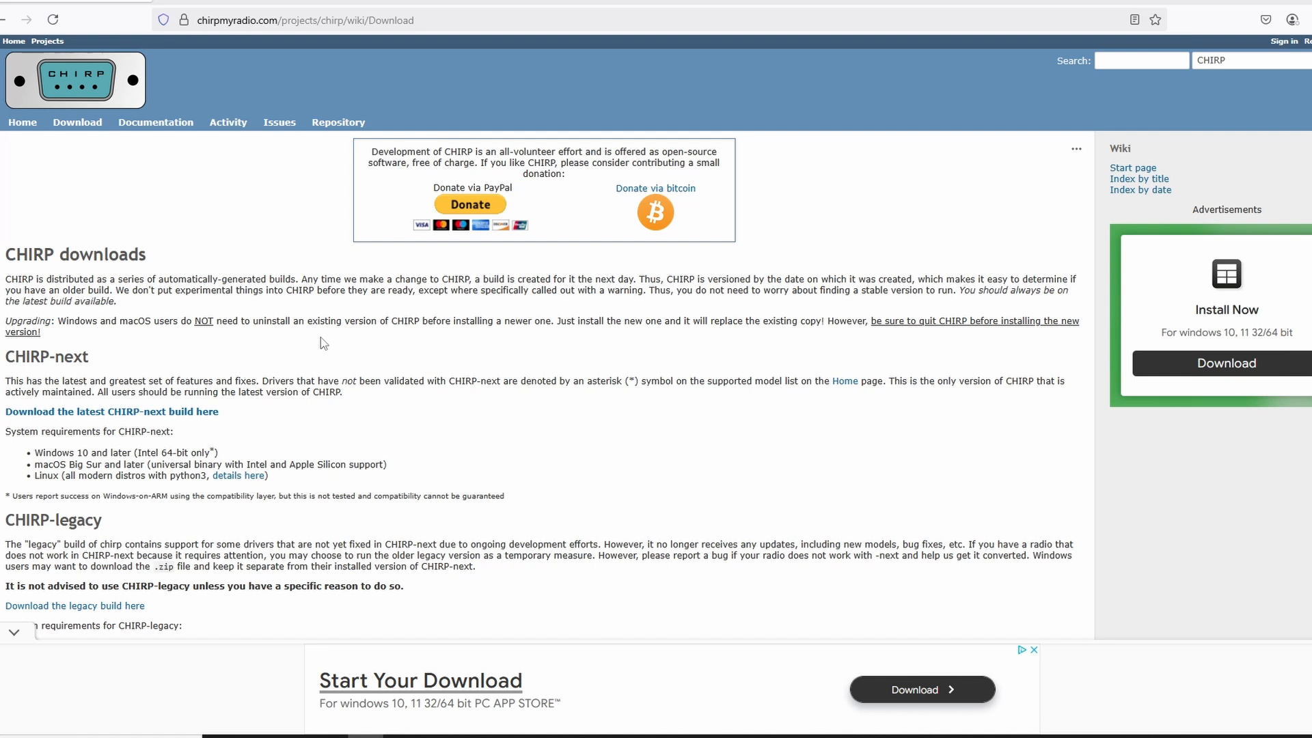
click(169, 412)
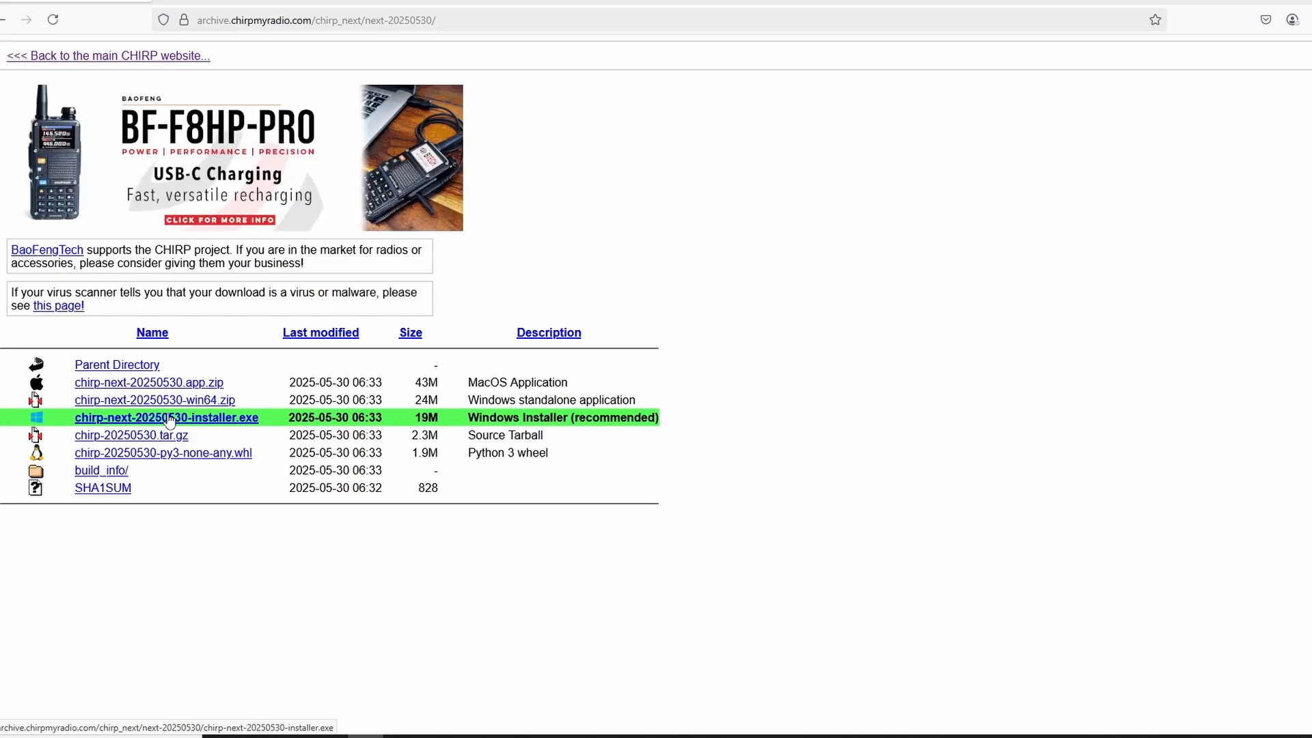
Save the recommended Windows installer chirp-next-20250530-installer.exe to the Downloads folder.
right_click(242, 423)
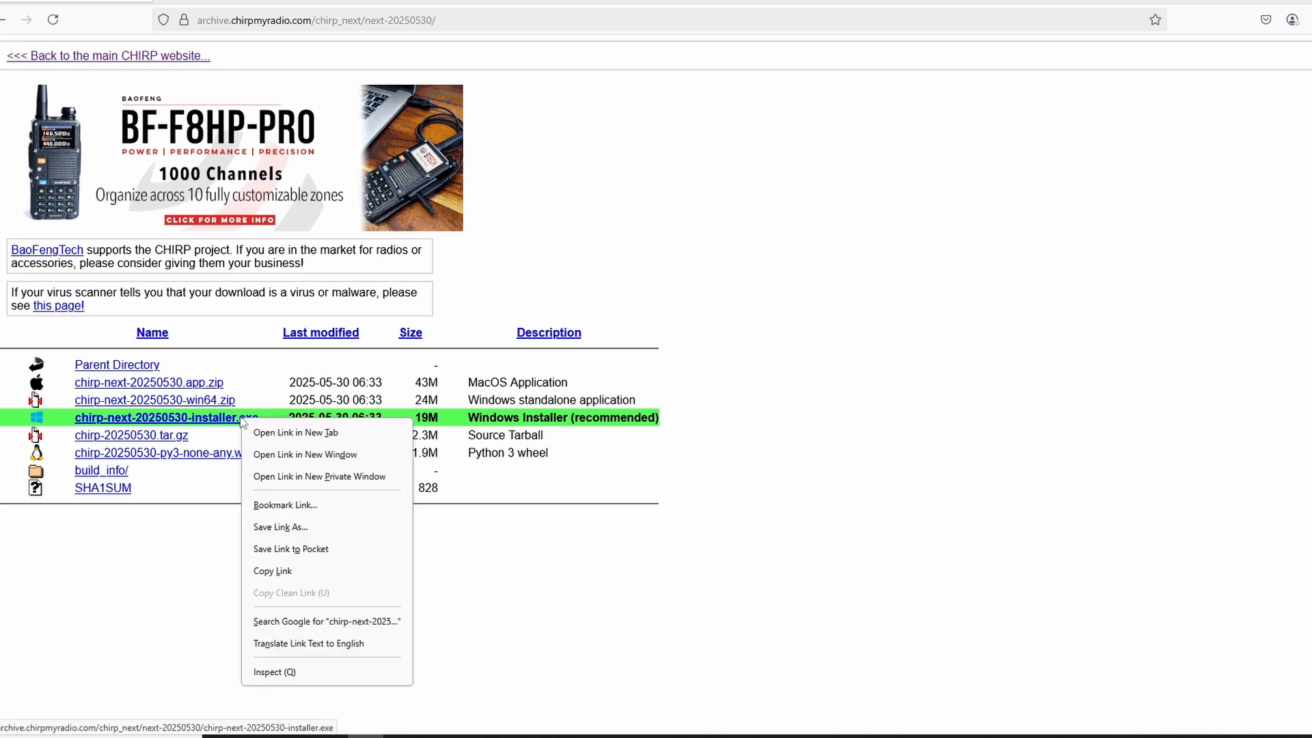
click(290, 527)
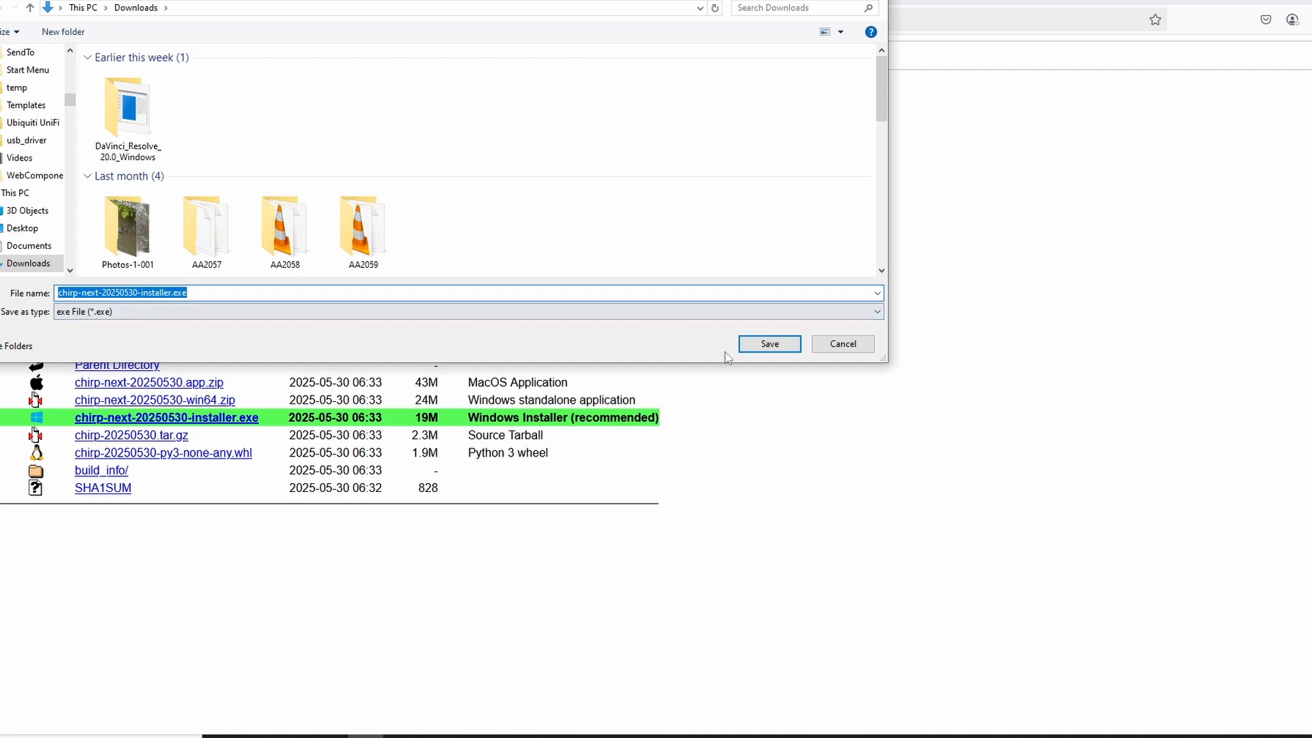
click(768, 344)
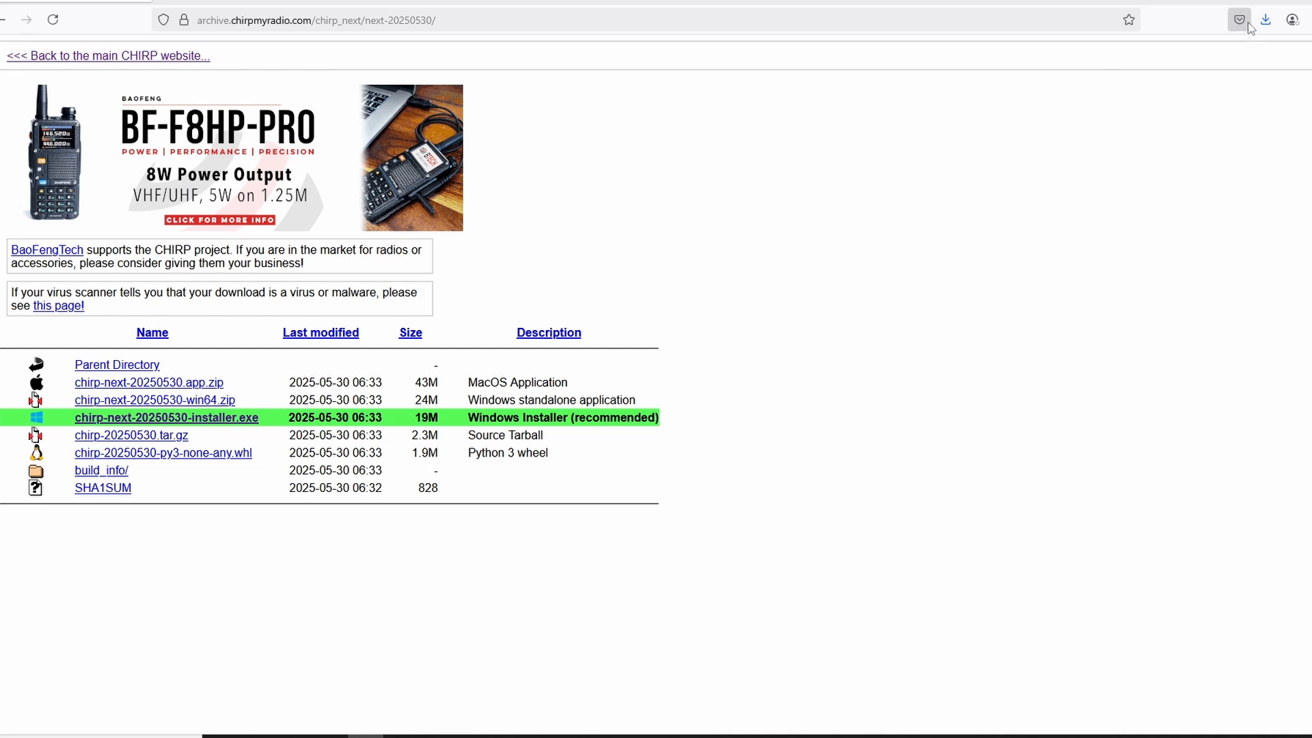
Launch the downloaded chirp-next-20250530-installer.exe and accept its license agreement.
click(1266, 19)
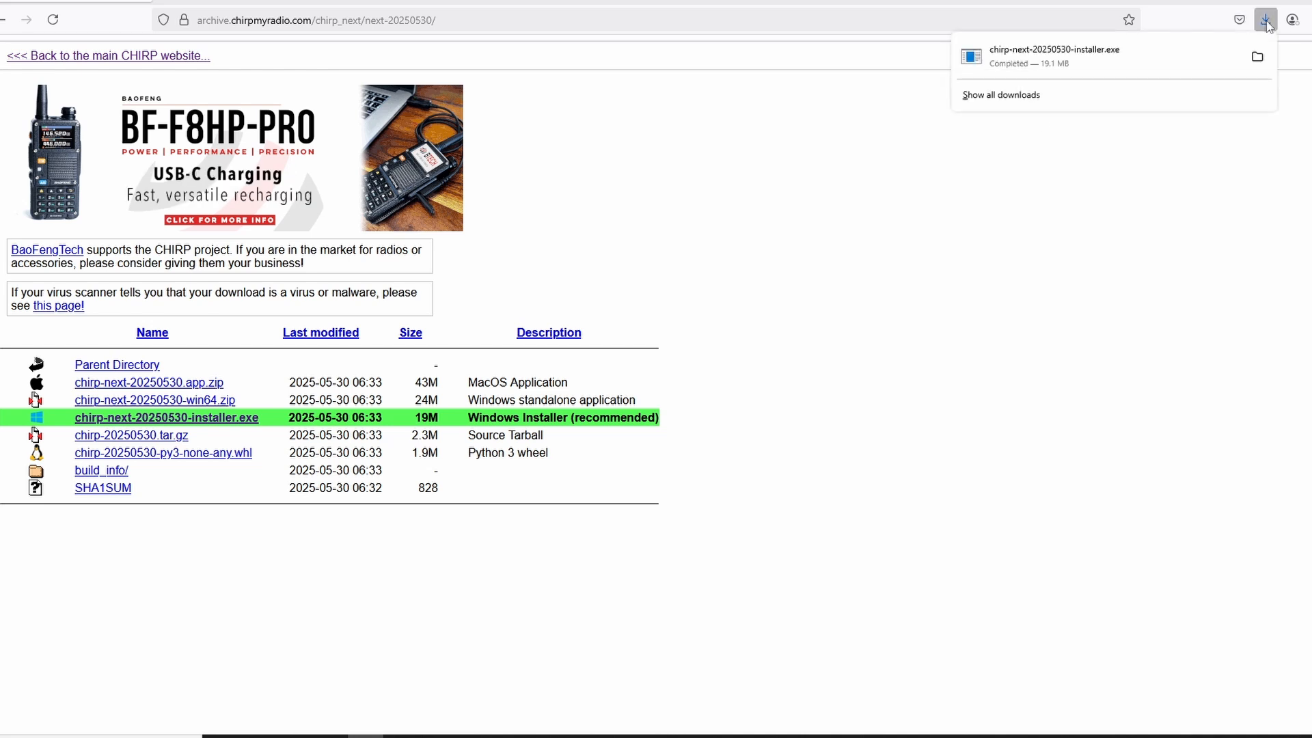
click(1023, 55)
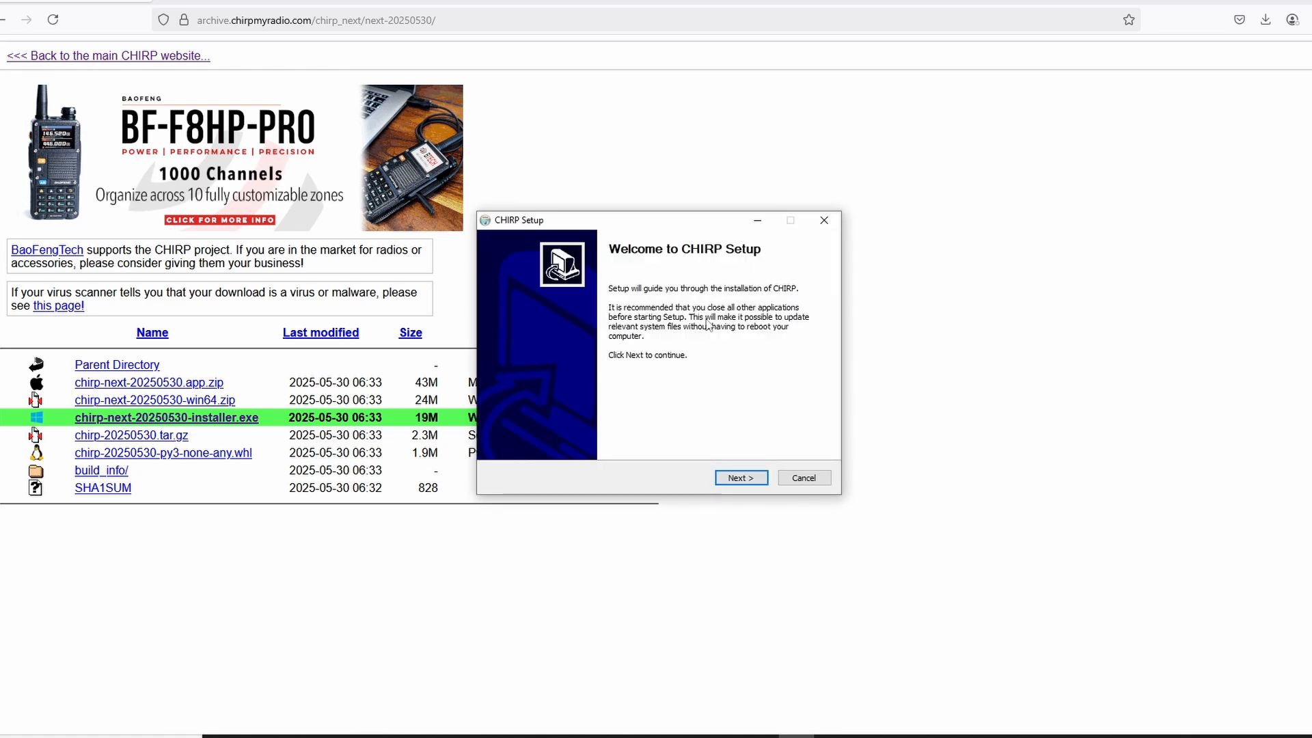
click(738, 480)
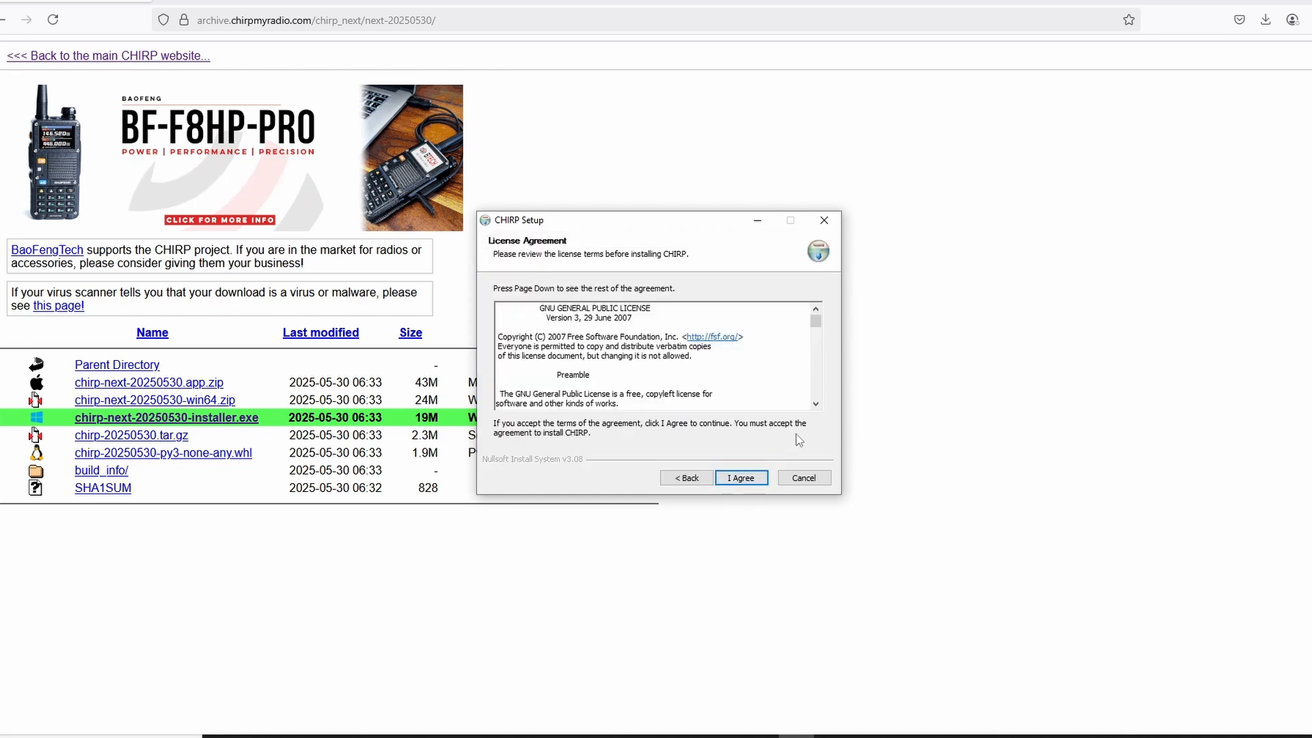
drag(816, 321, 816, 392)
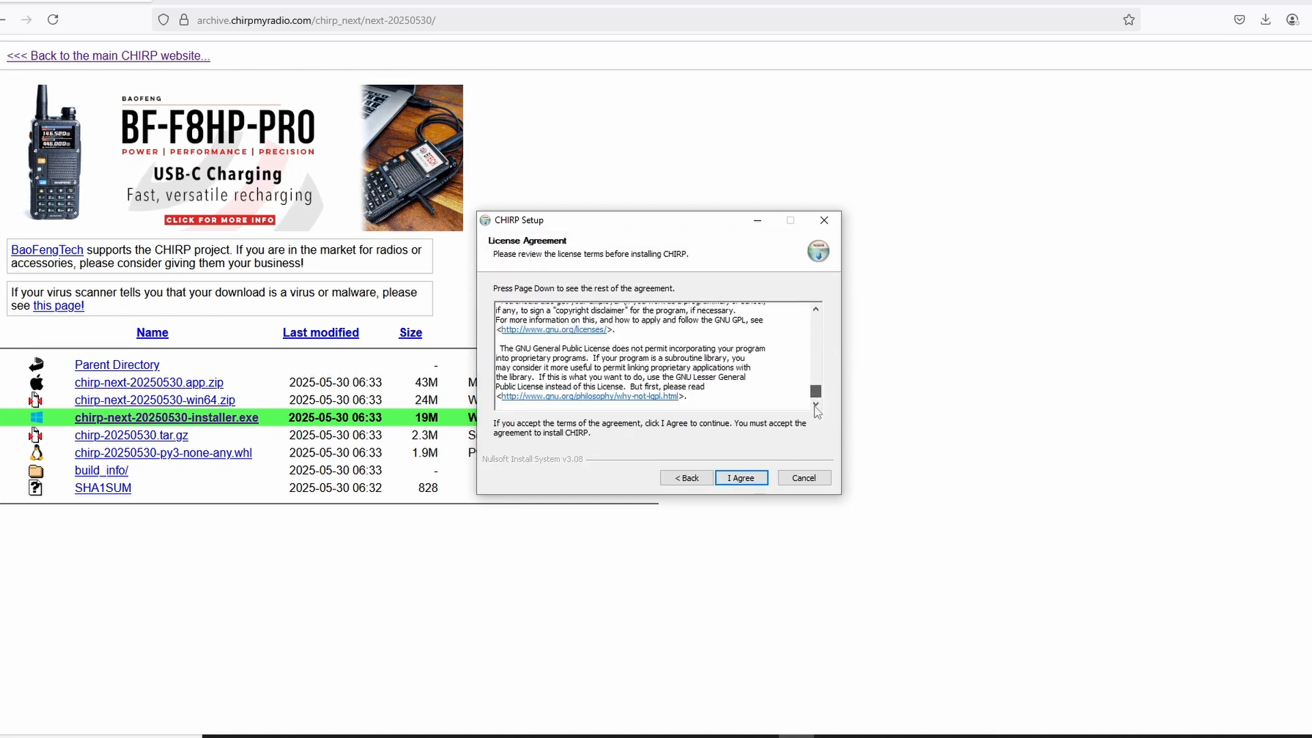
click(755, 478)
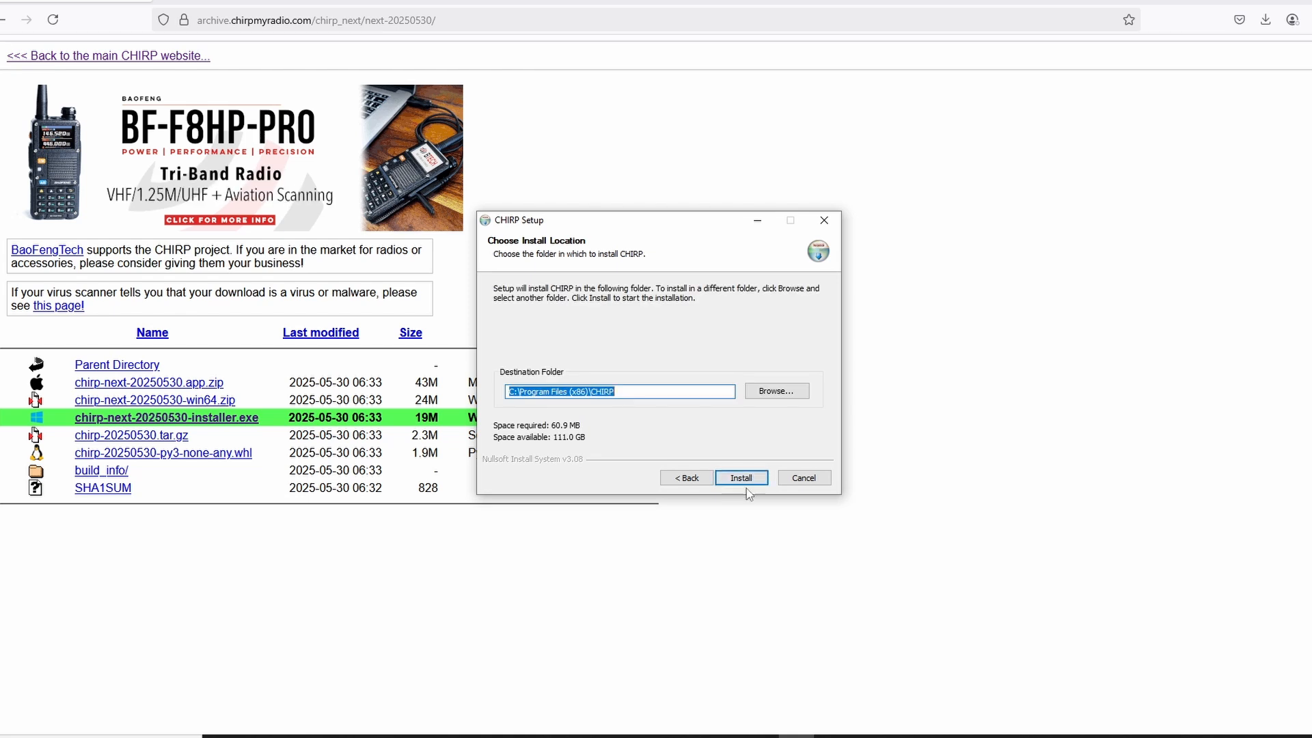
Install CHIRP in C:\Program Files (x86)\CHIRP, then finish setup with Run CHIRP enabled and agree to the program's terms.
click(747, 480)
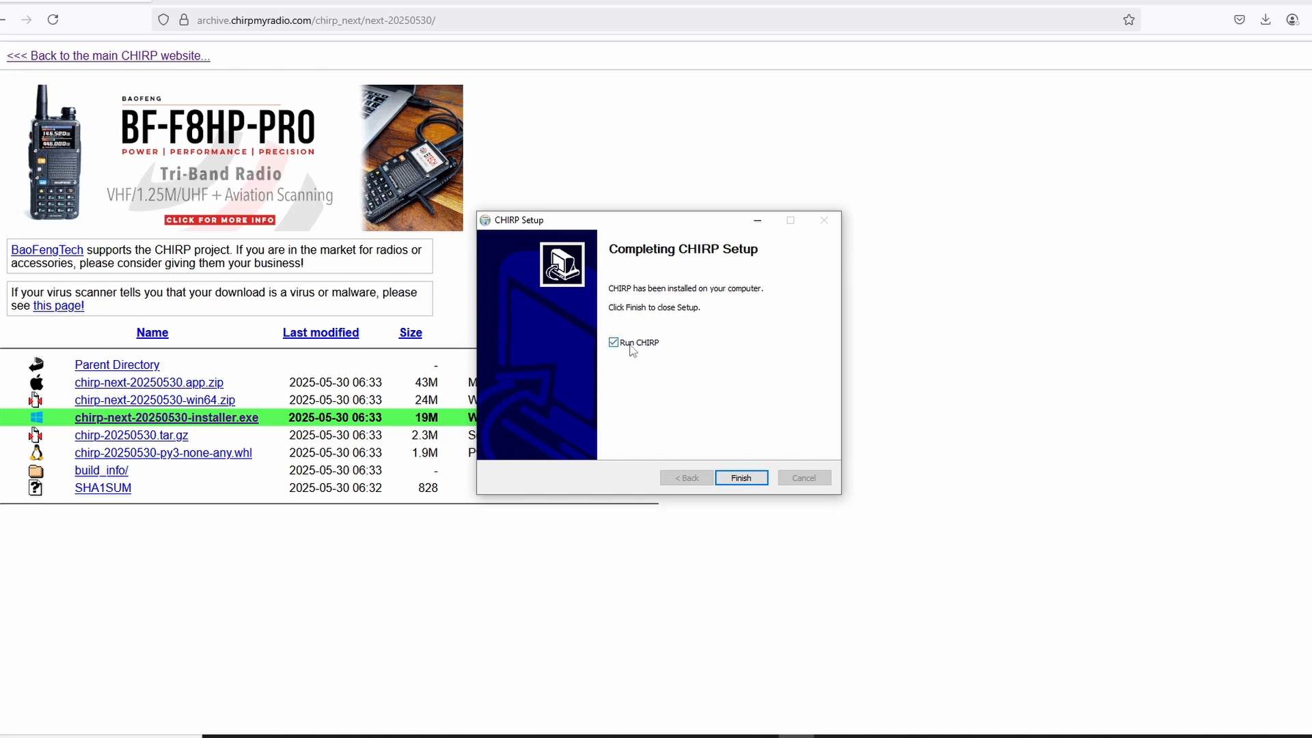
click(741, 477)
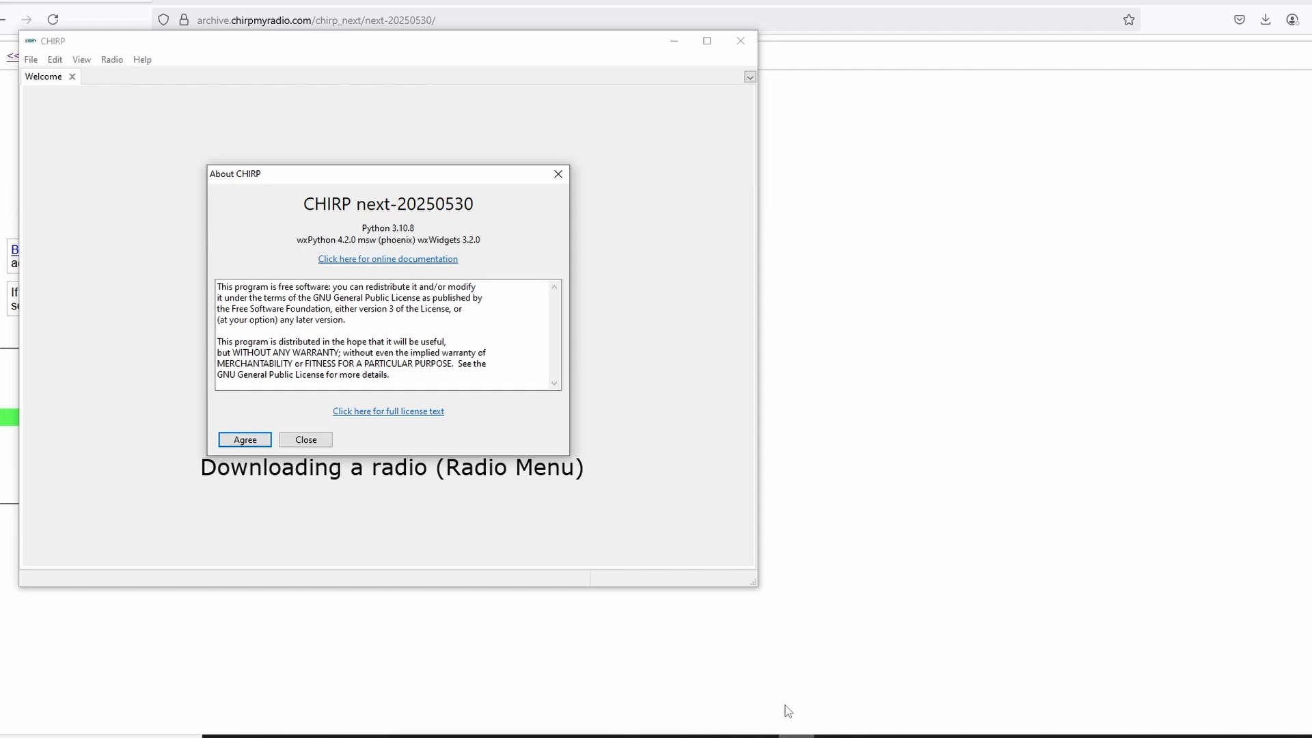
click(252, 445)
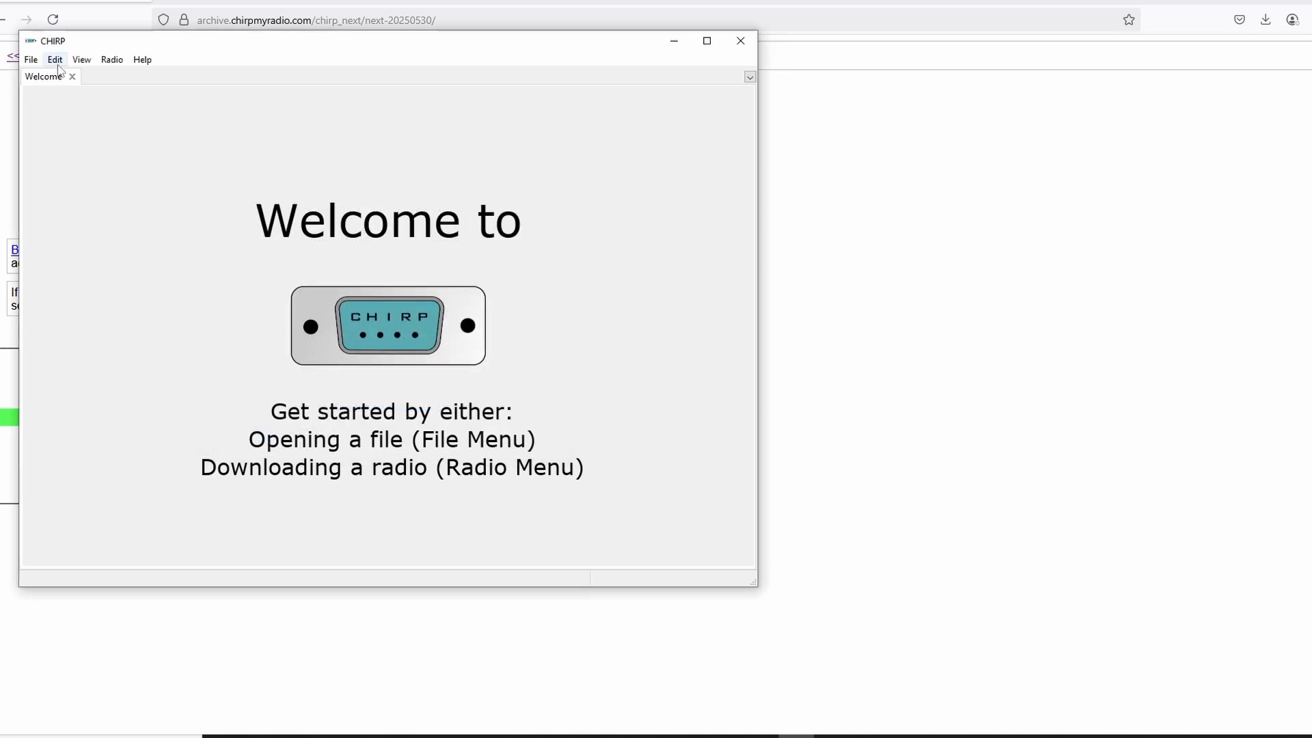
click(110, 60)
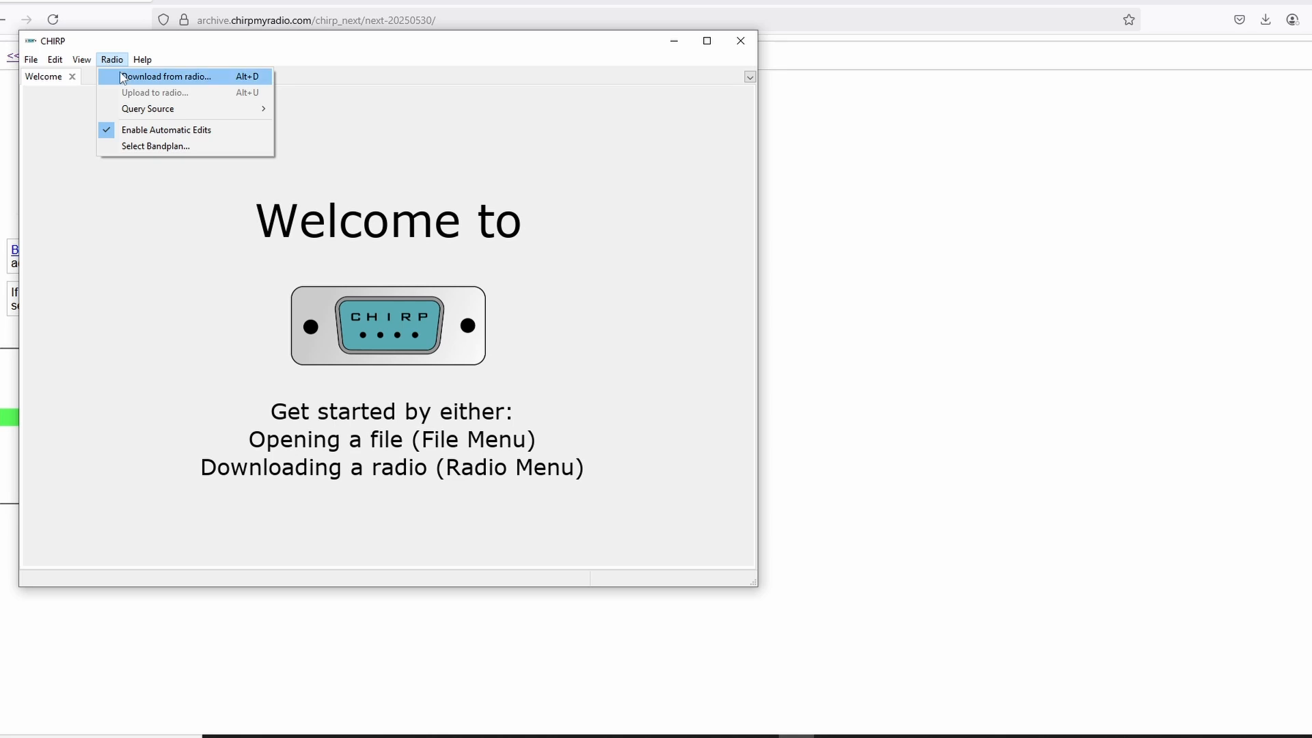
mouse_move(81, 65)
mouse_move(35, 63)
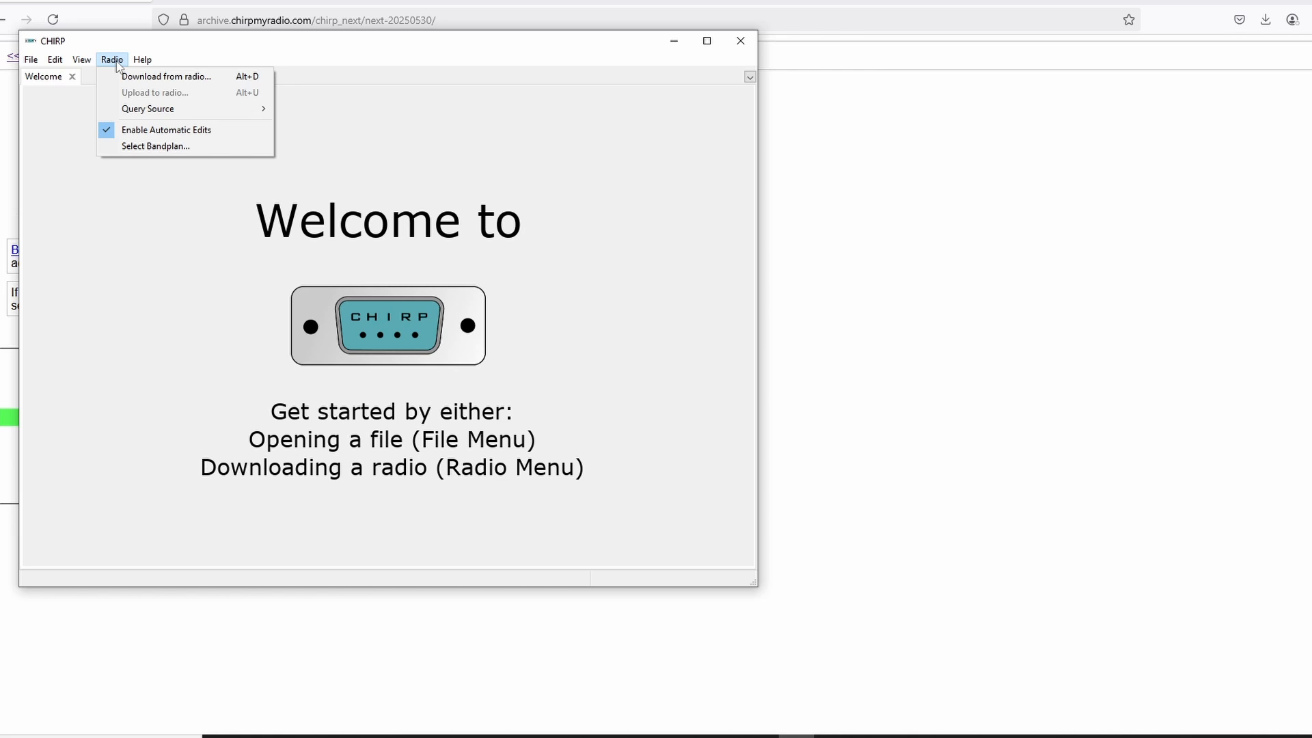
mouse_move(161, 111)
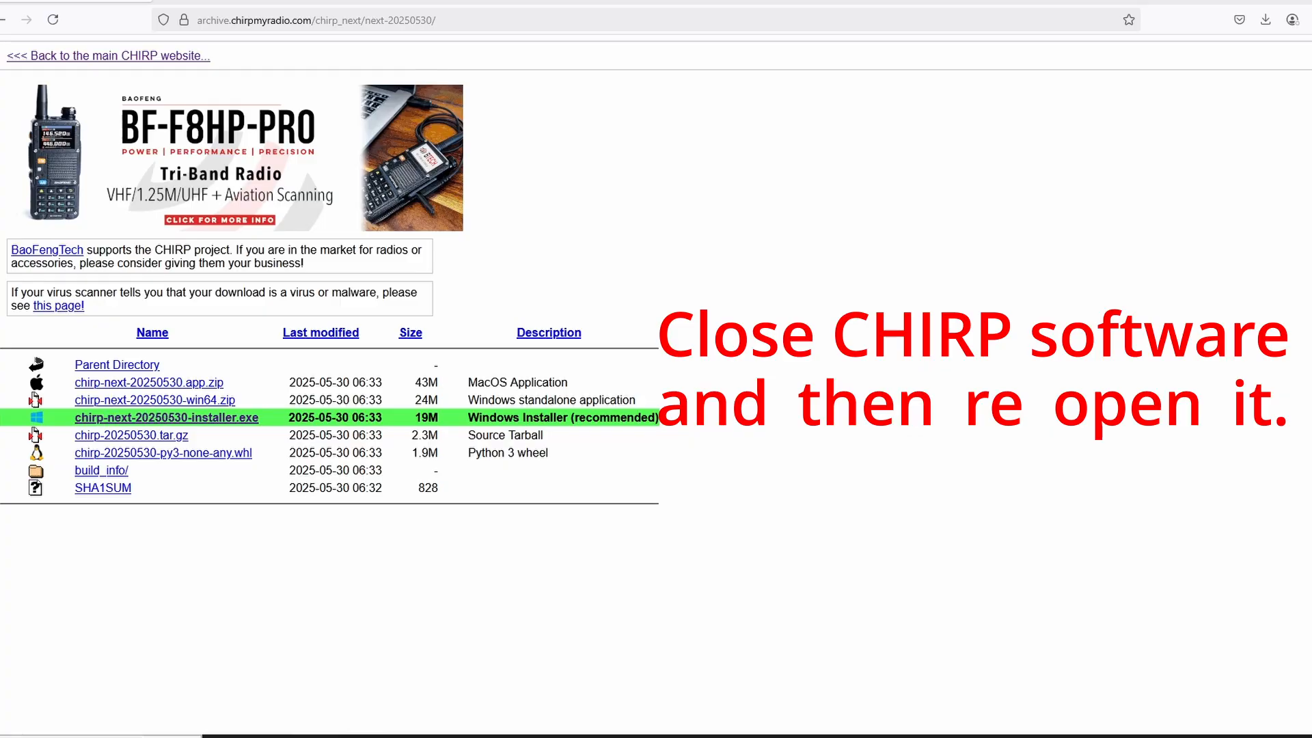
Search Windows for "chirp" and reopen the CHIRP application.
key(super+s)
text(chirp)
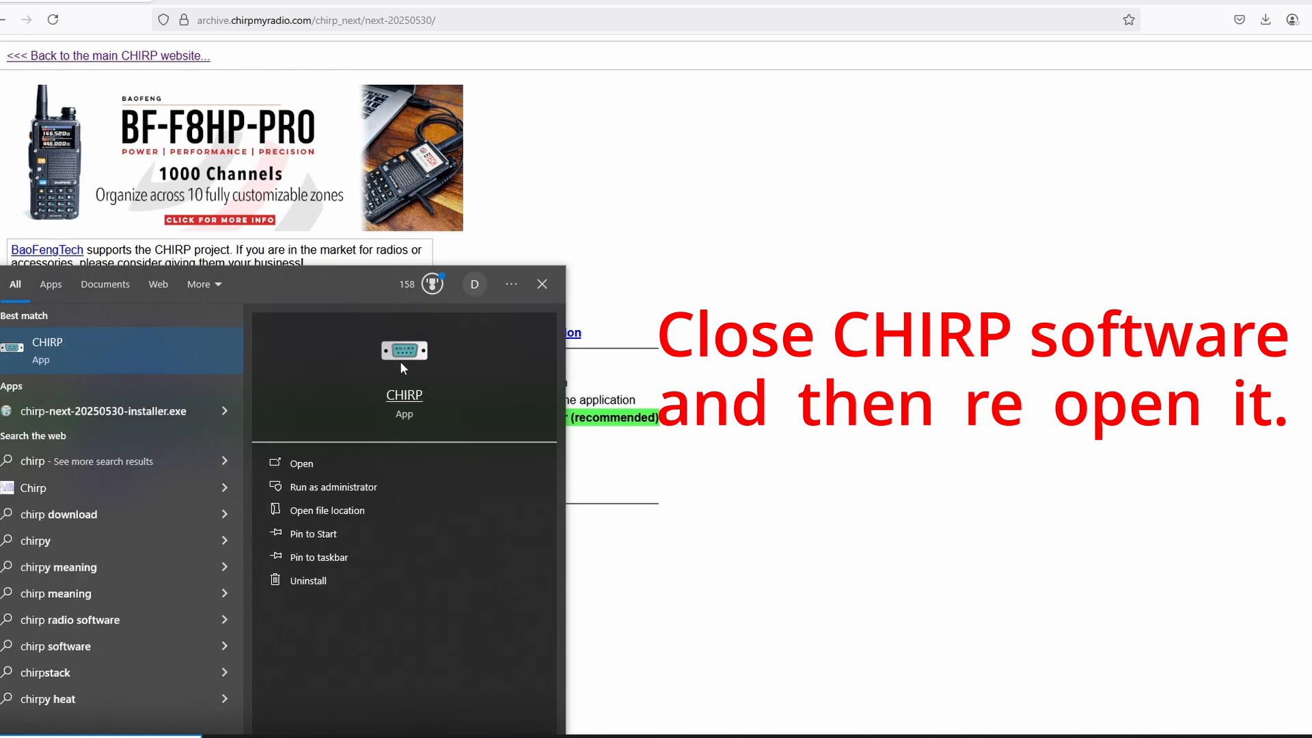
click(399, 356)
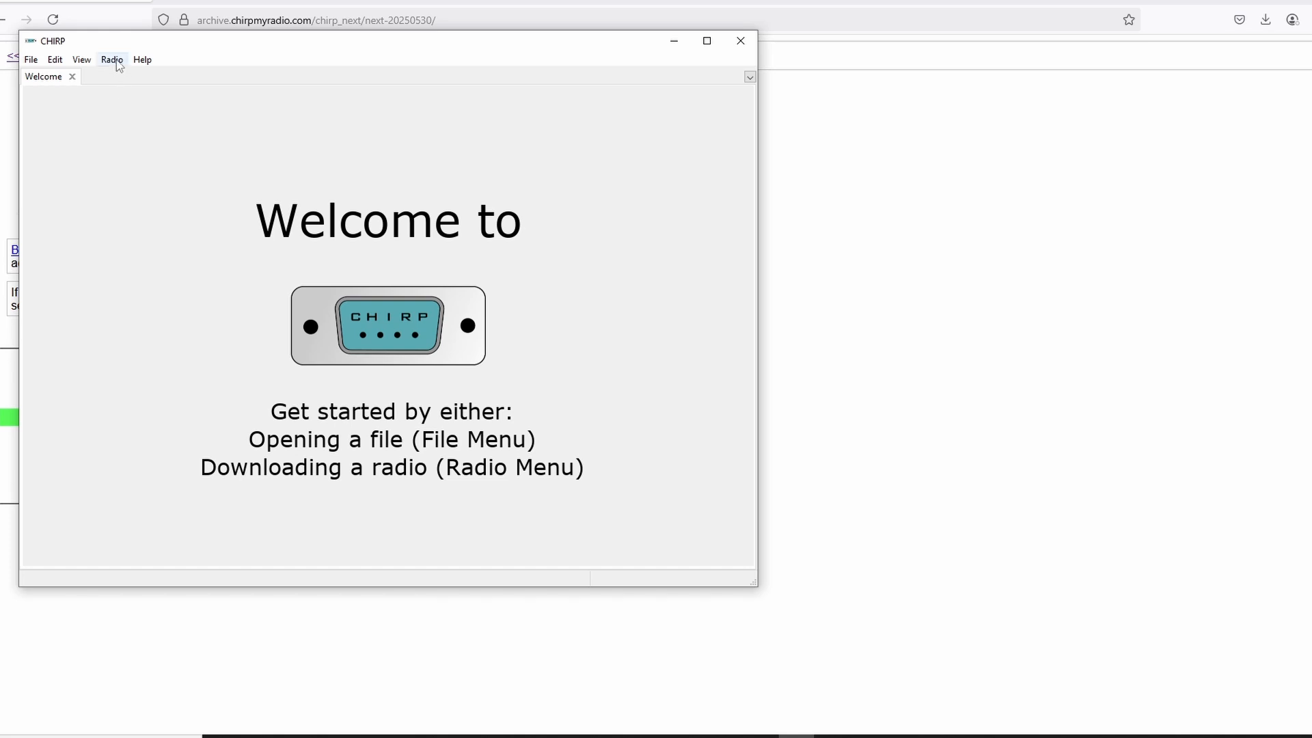
Download the data from the Baofeng UV-5RH using port COM3: Prolific USB-to-Serial Comm Port and accept the download instructions.
click(112, 60)
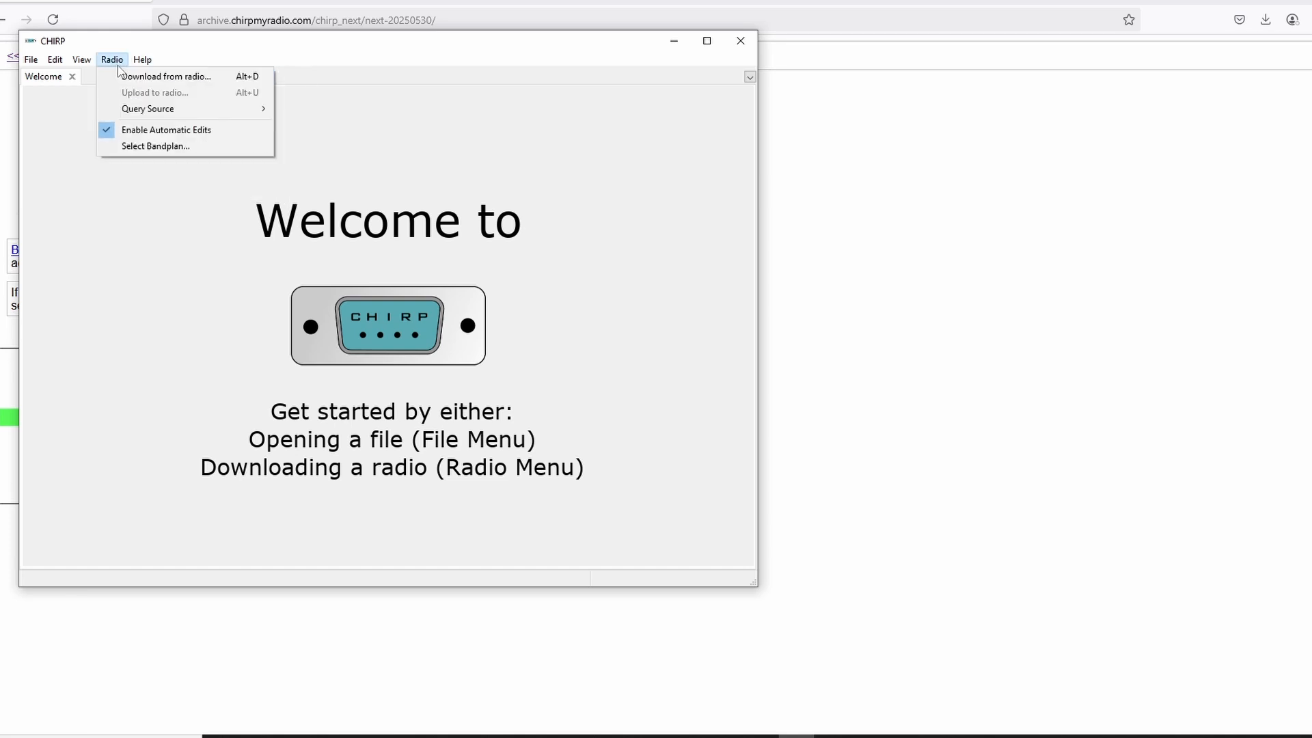
click(138, 77)
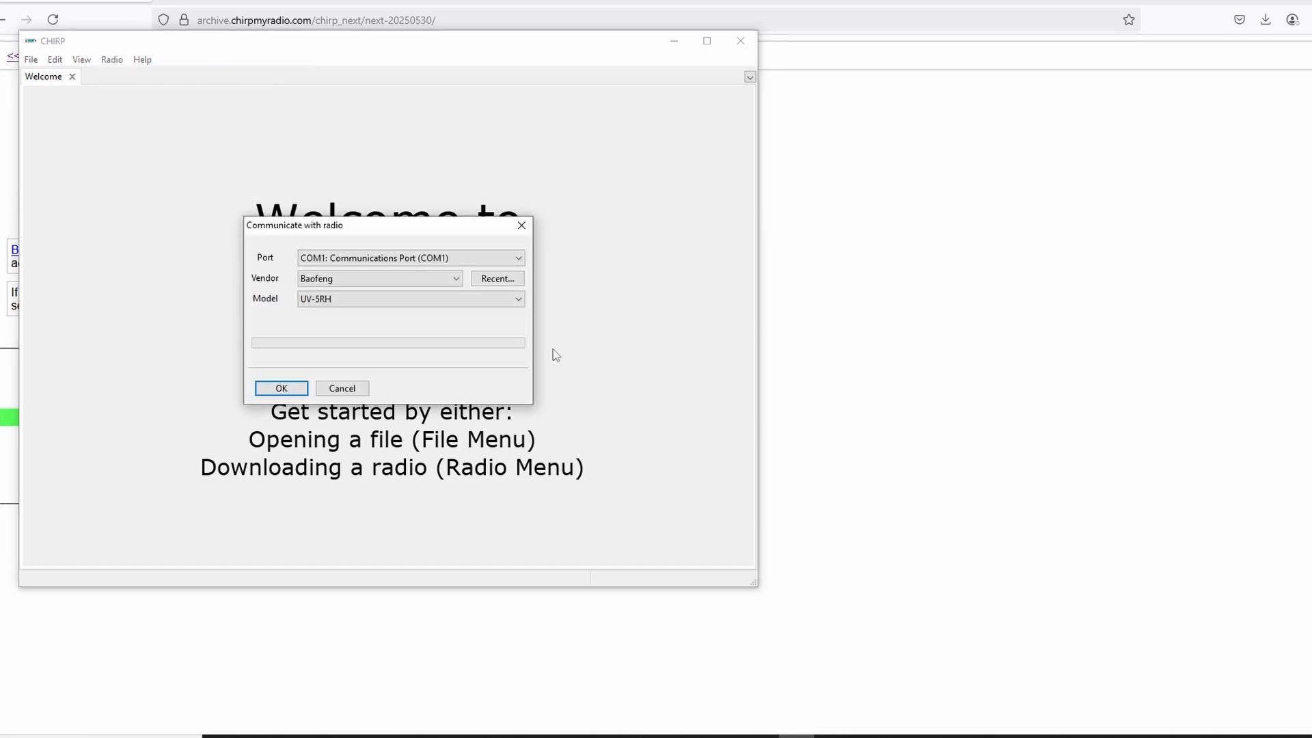
click(518, 258)
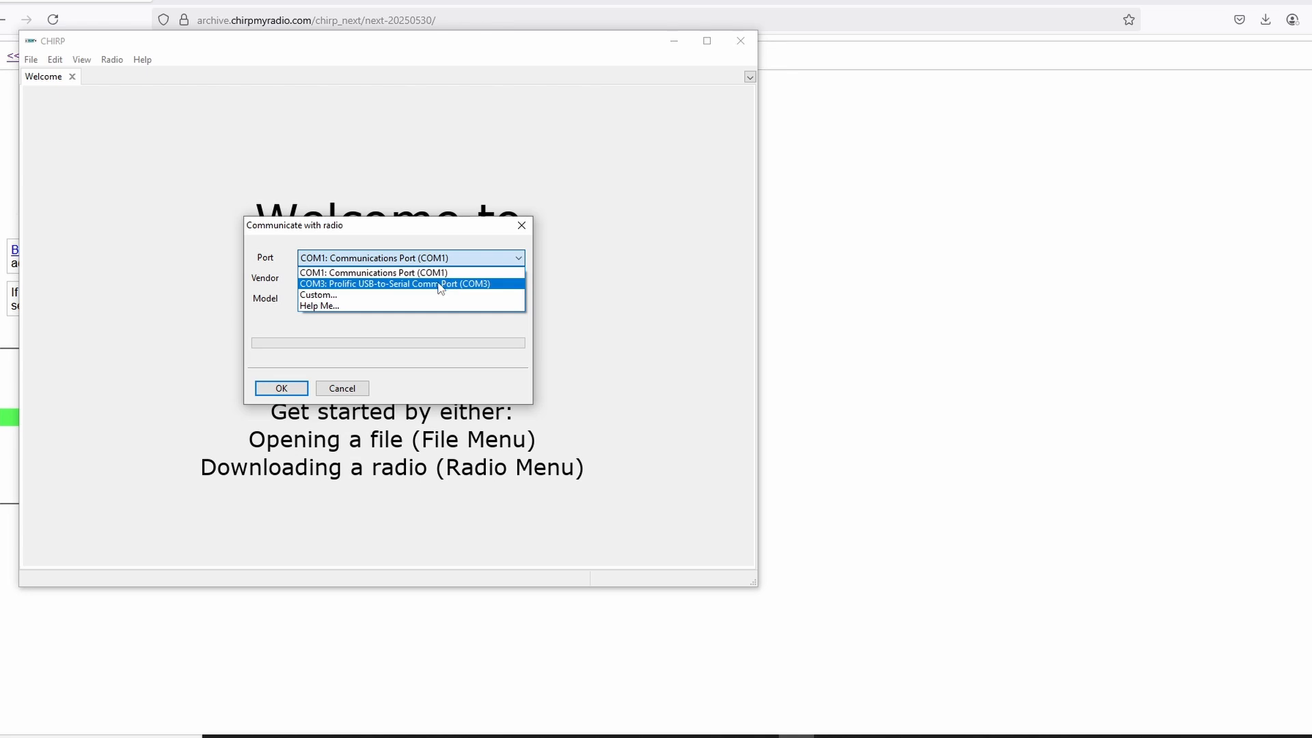
click(478, 284)
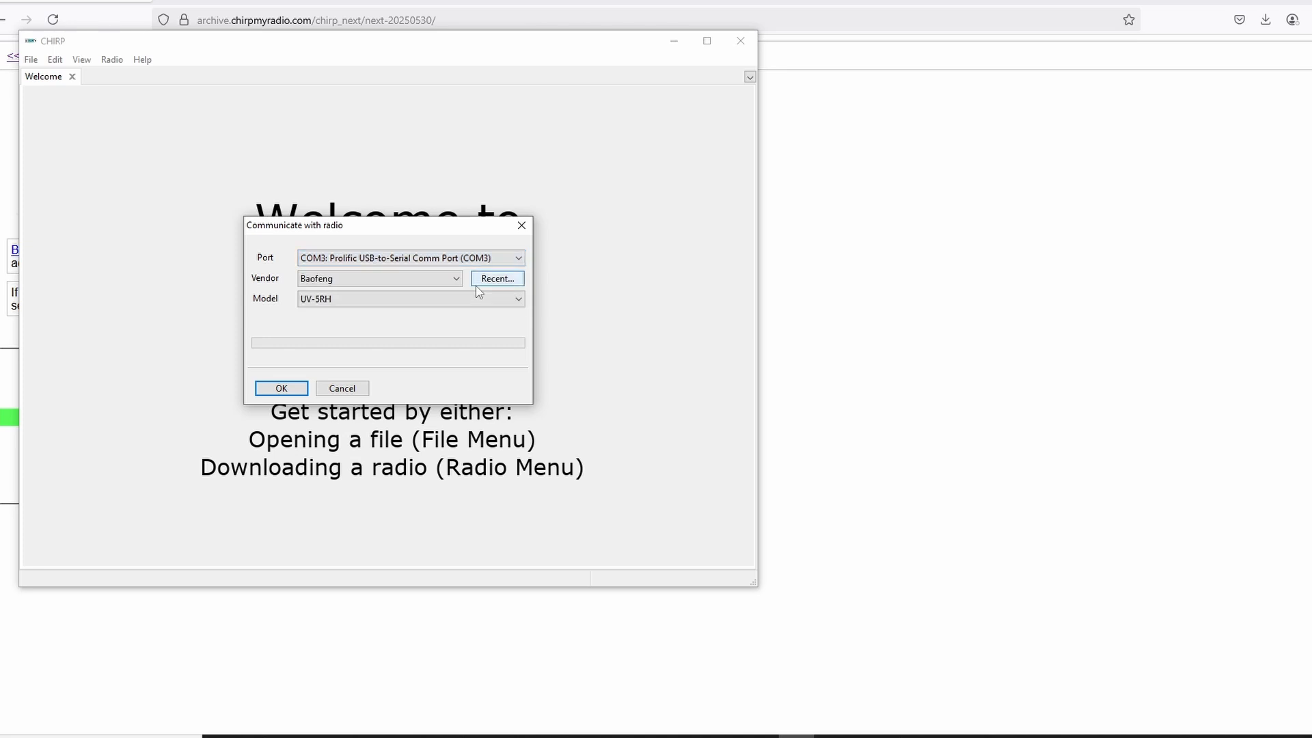
click(290, 387)
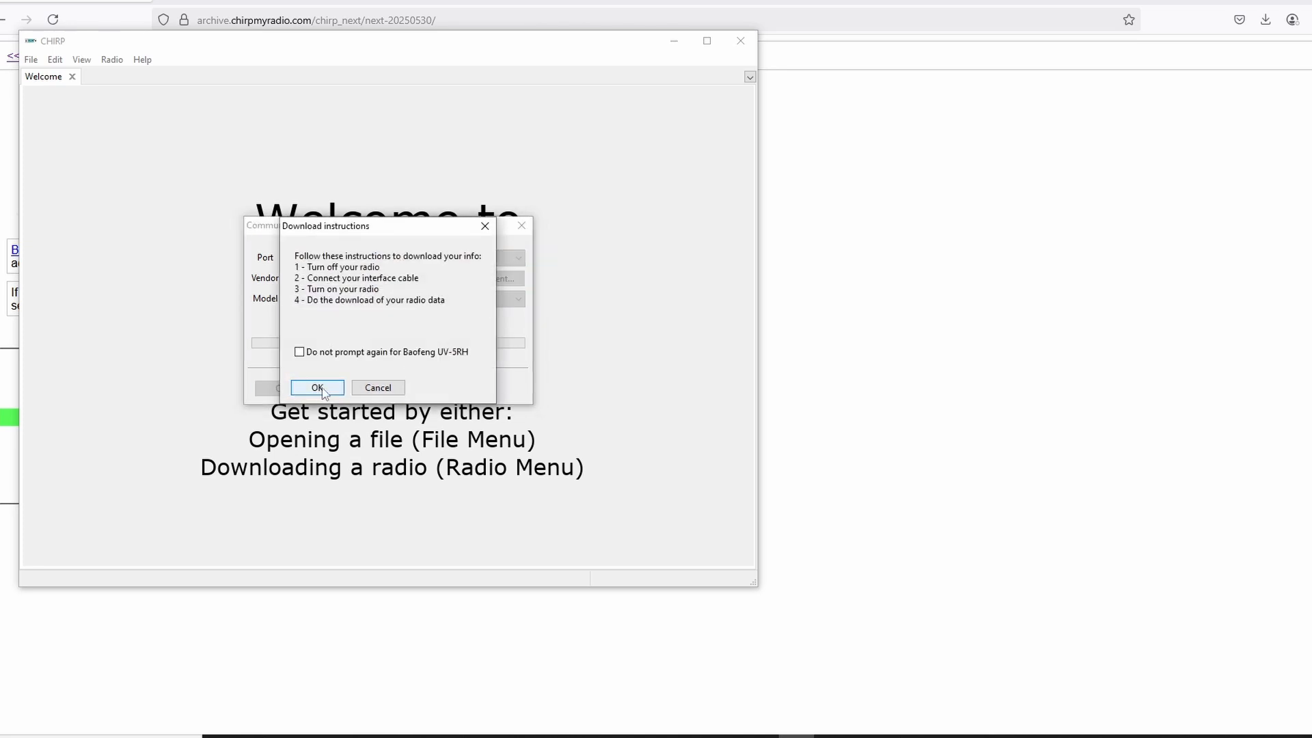
click(322, 387)
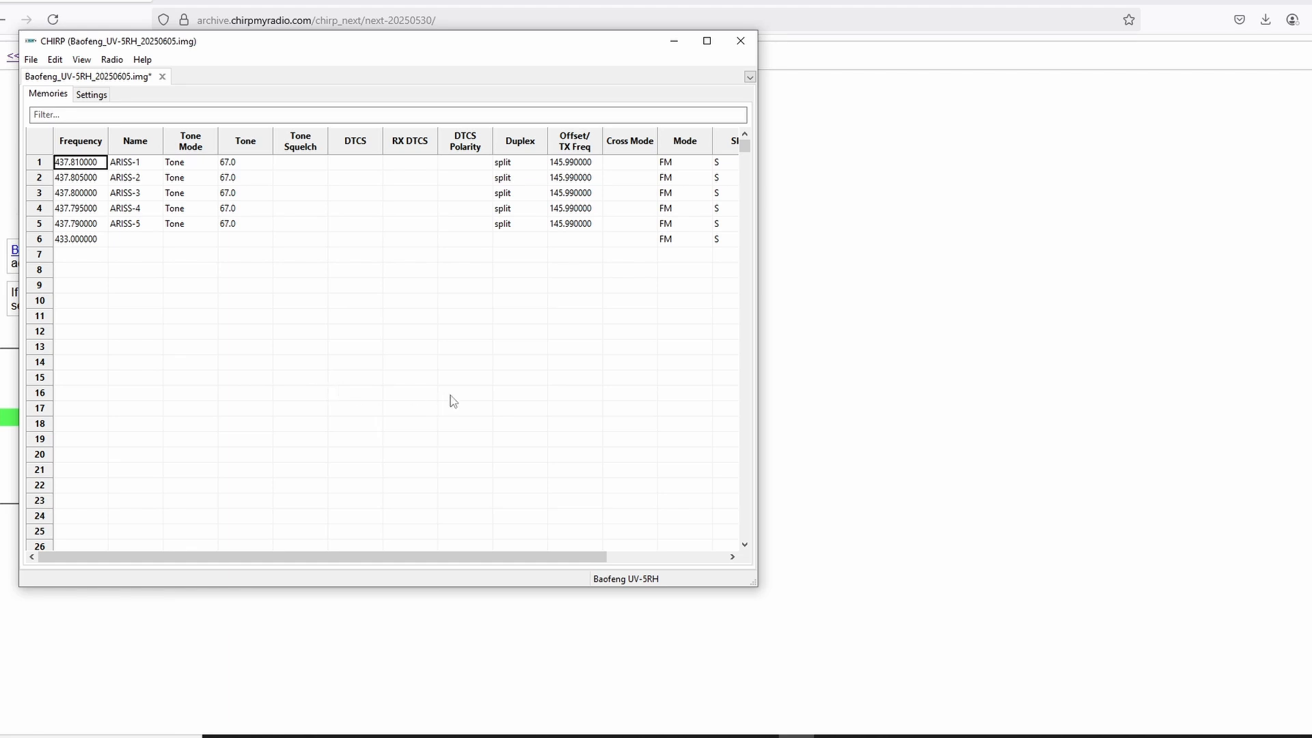
Delete memory 6 and memory 5 from the memory list, removing only the selected memory each time.
click(37, 240)
right_click(38, 242)
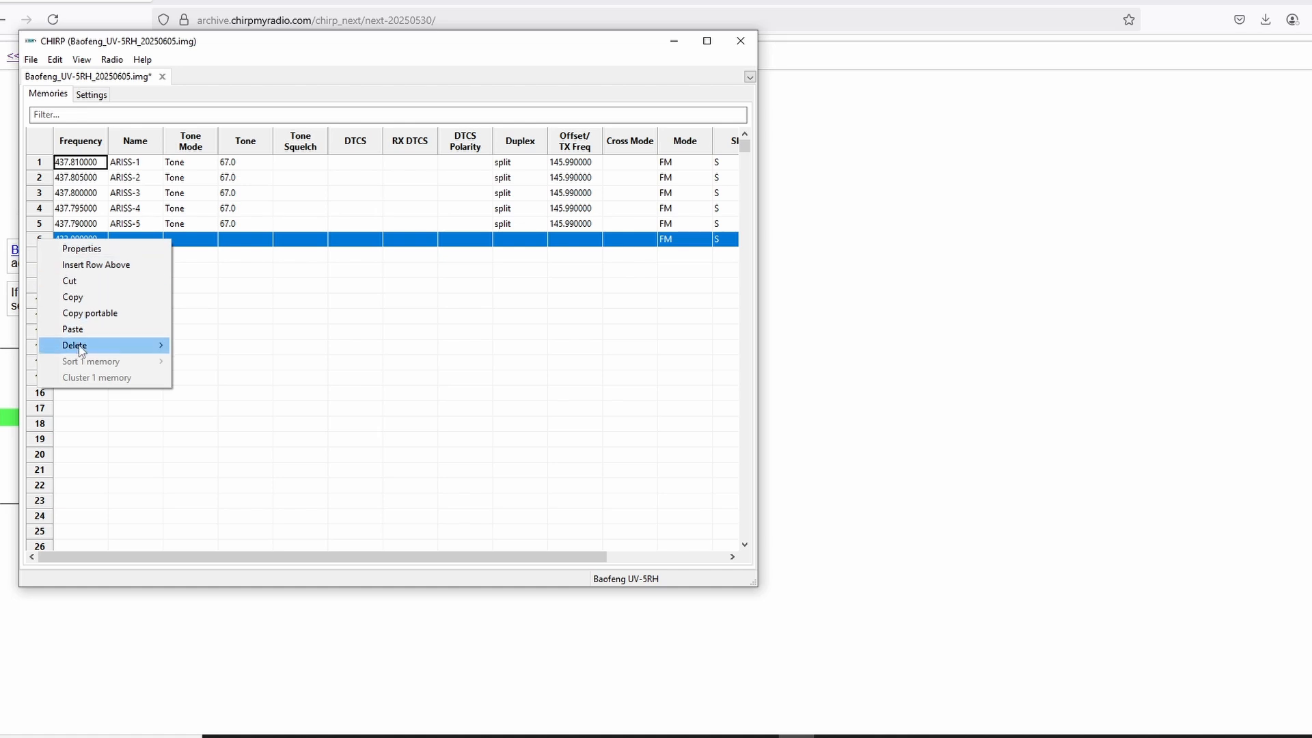
mouse_move(87, 344)
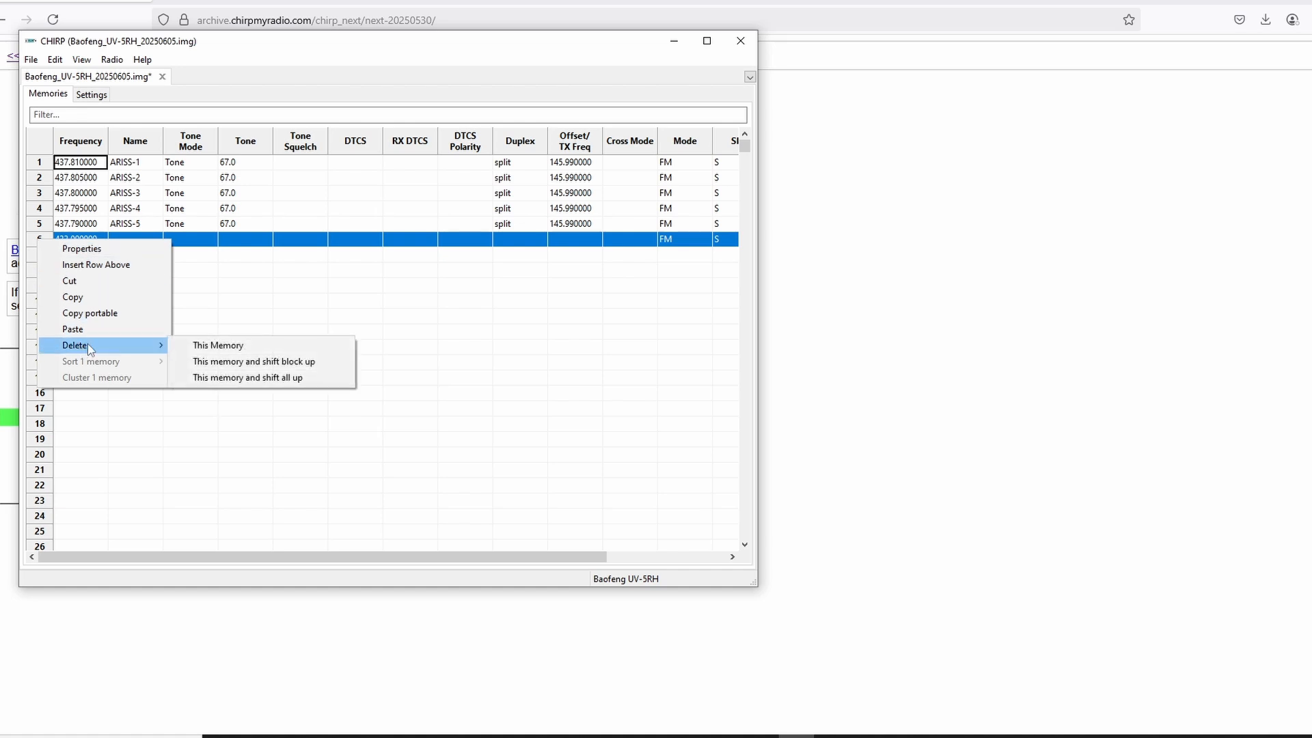
click(228, 350)
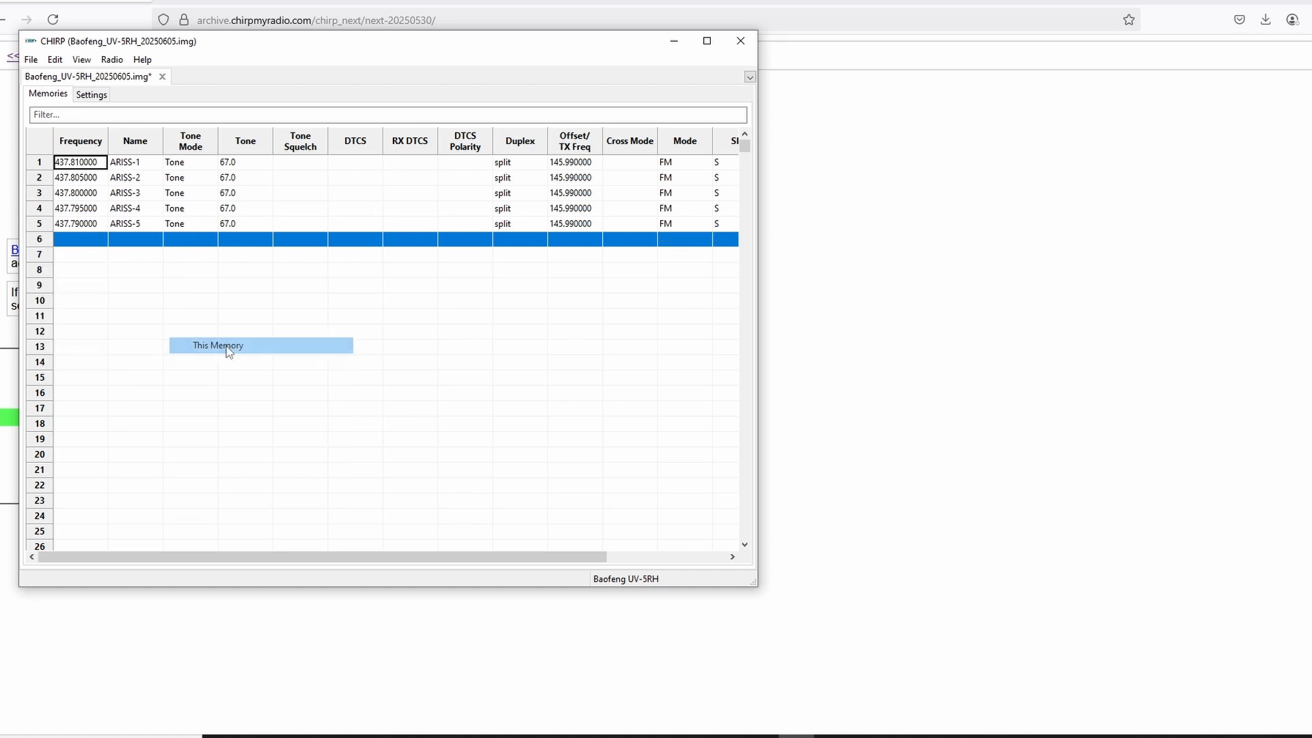
click(41, 224)
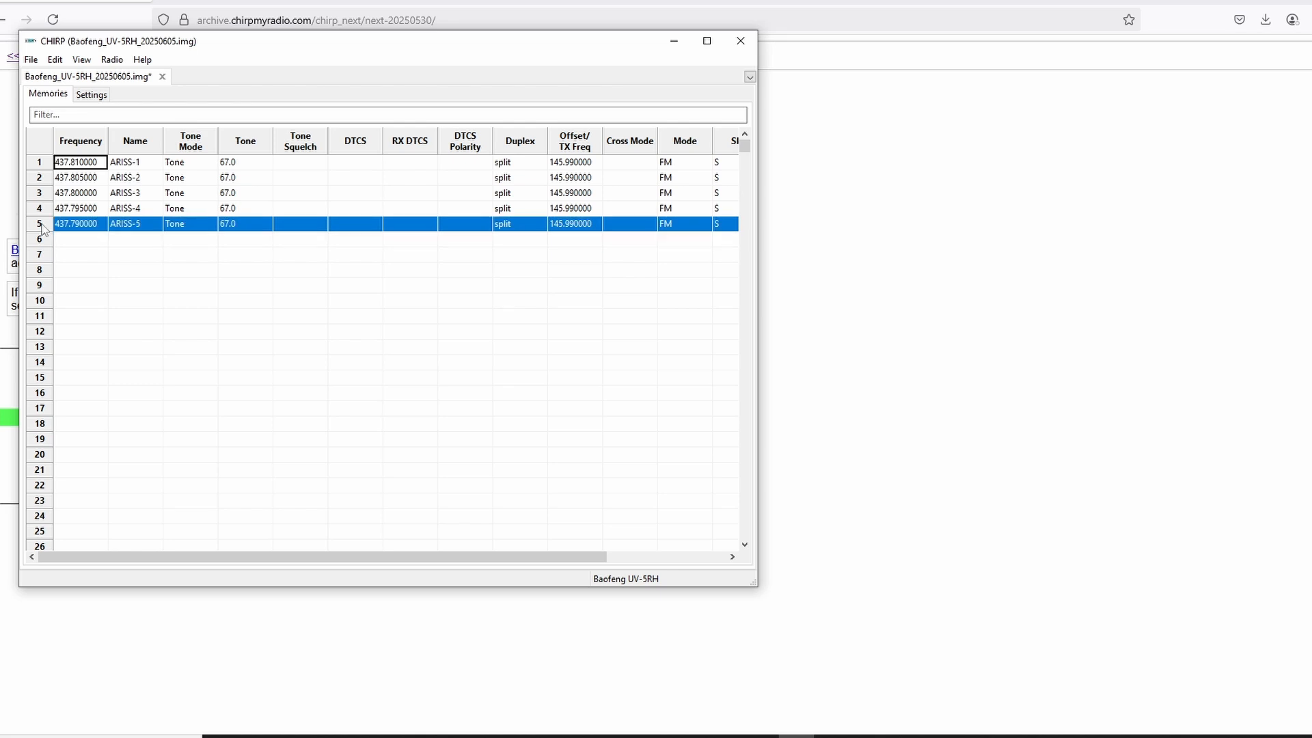
right_click(43, 224)
mouse_move(101, 330)
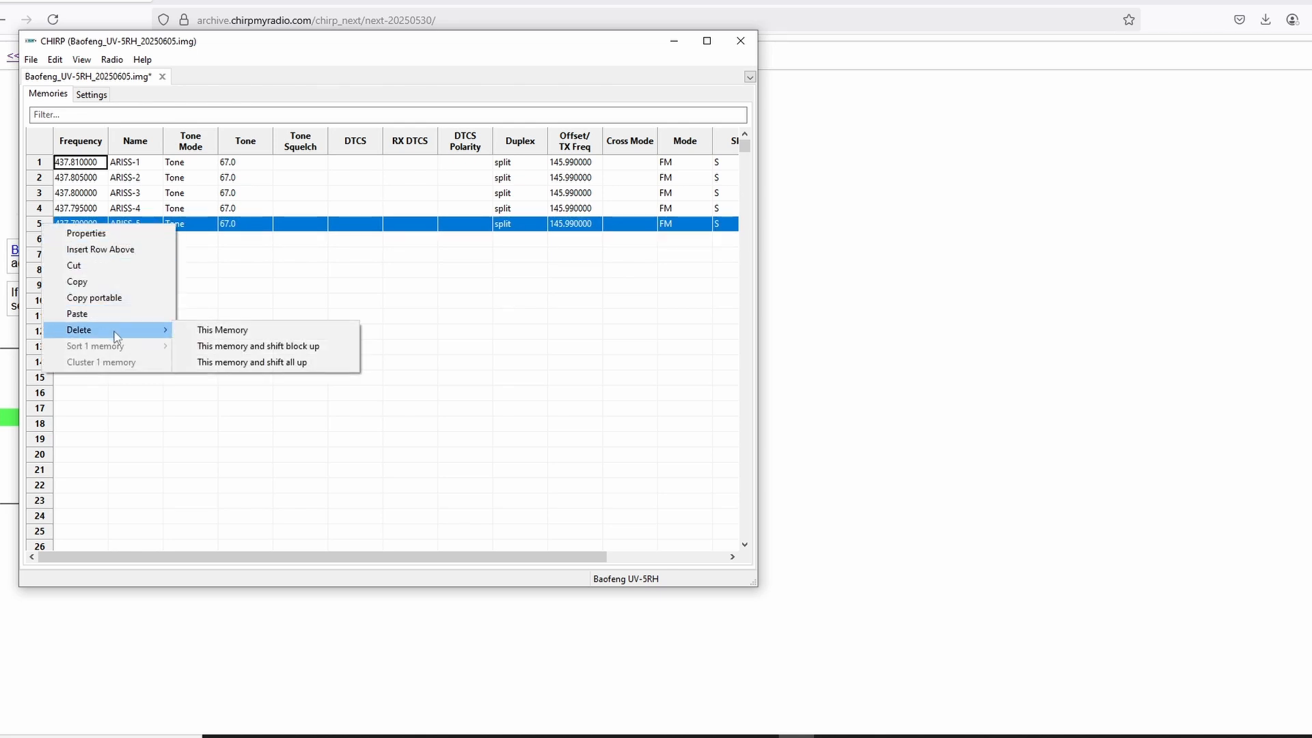
click(232, 331)
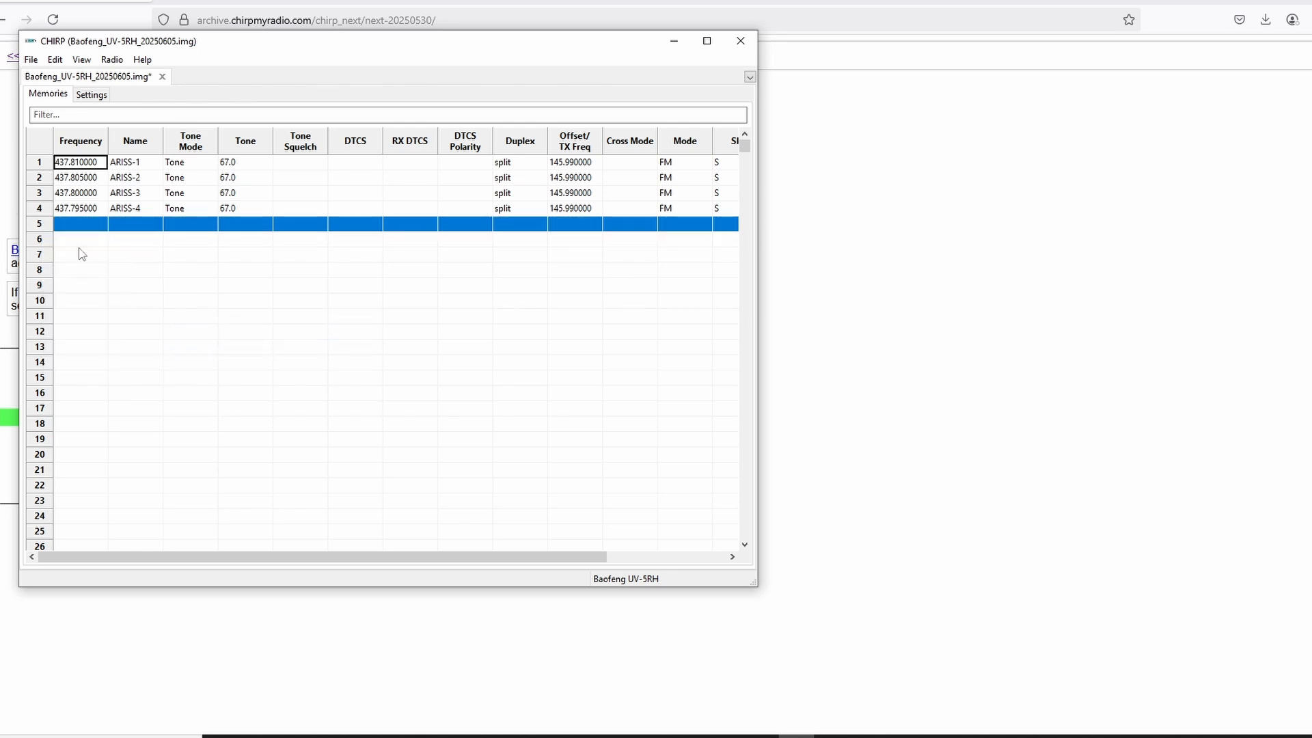
Delete the ARISS-4 and ARISS-3 memories in rows 4 and 3 without shifting the other rows.
click(41, 209)
right_click(41, 210)
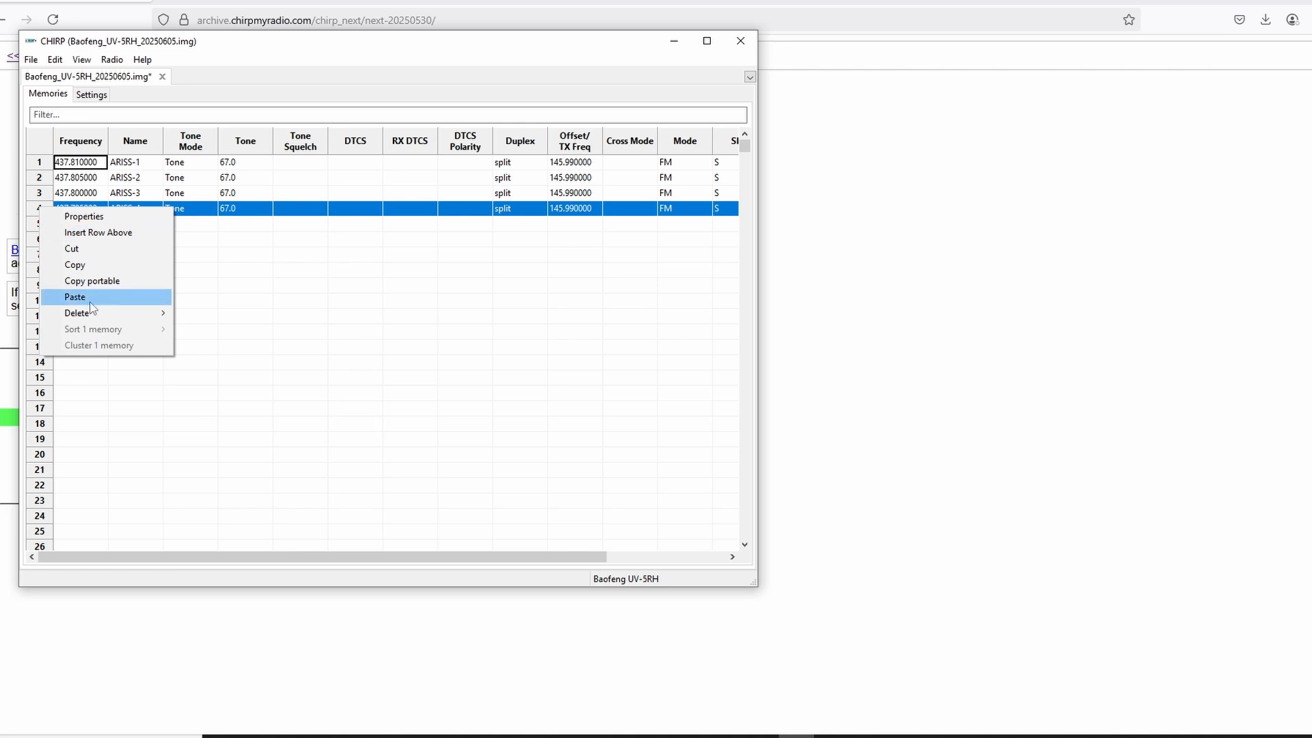
mouse_move(97, 314)
click(188, 315)
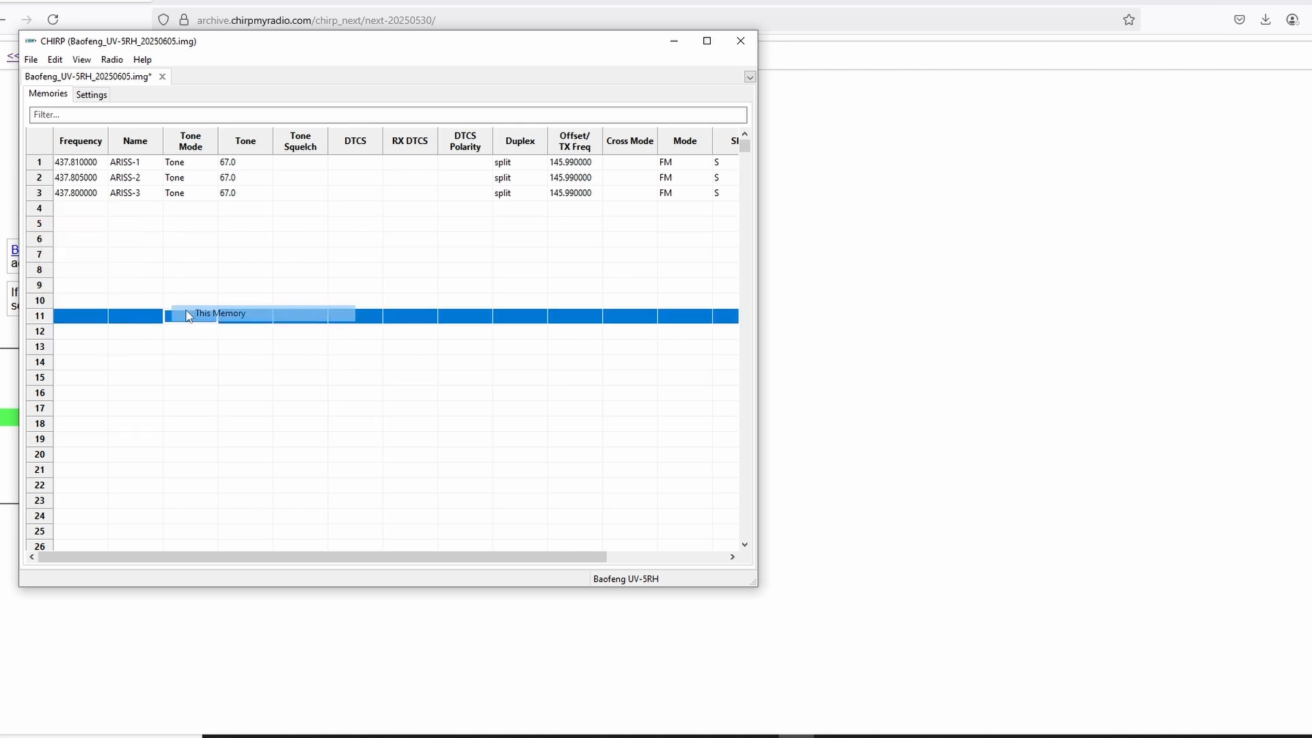
right_click(46, 196)
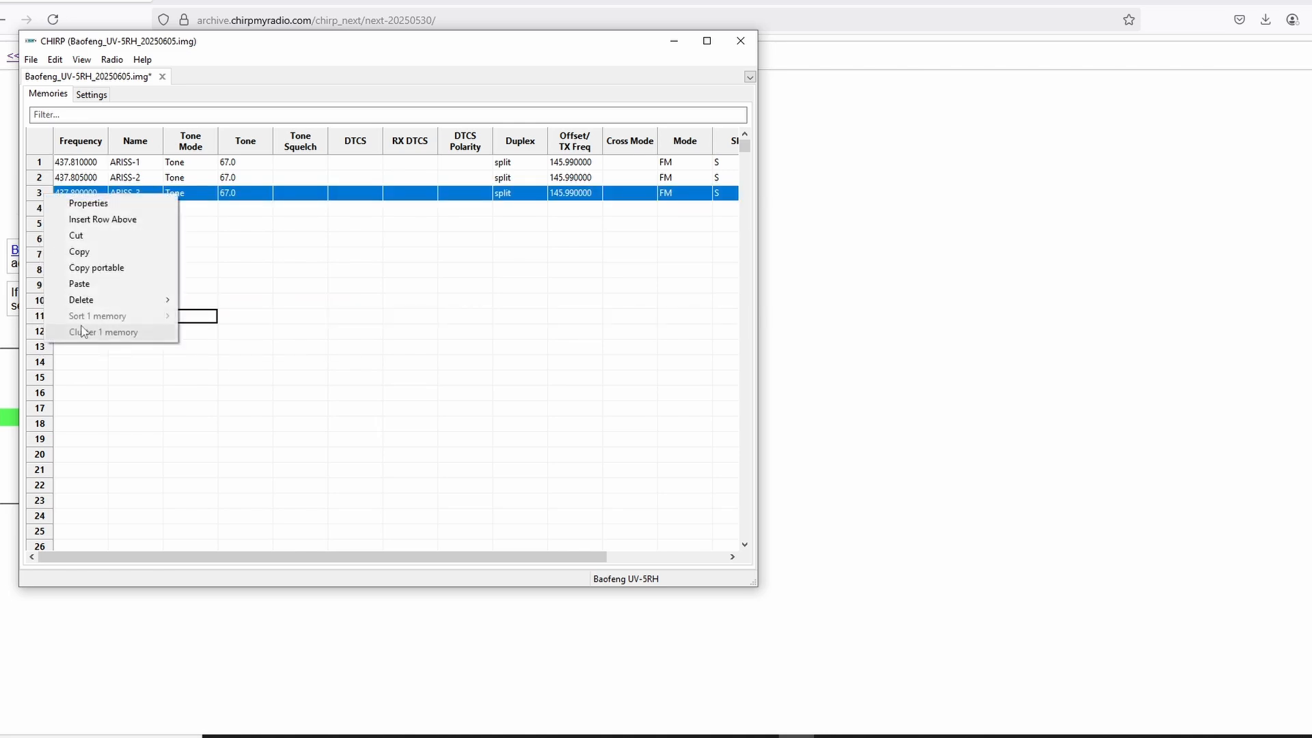
mouse_move(88, 299)
click(222, 300)
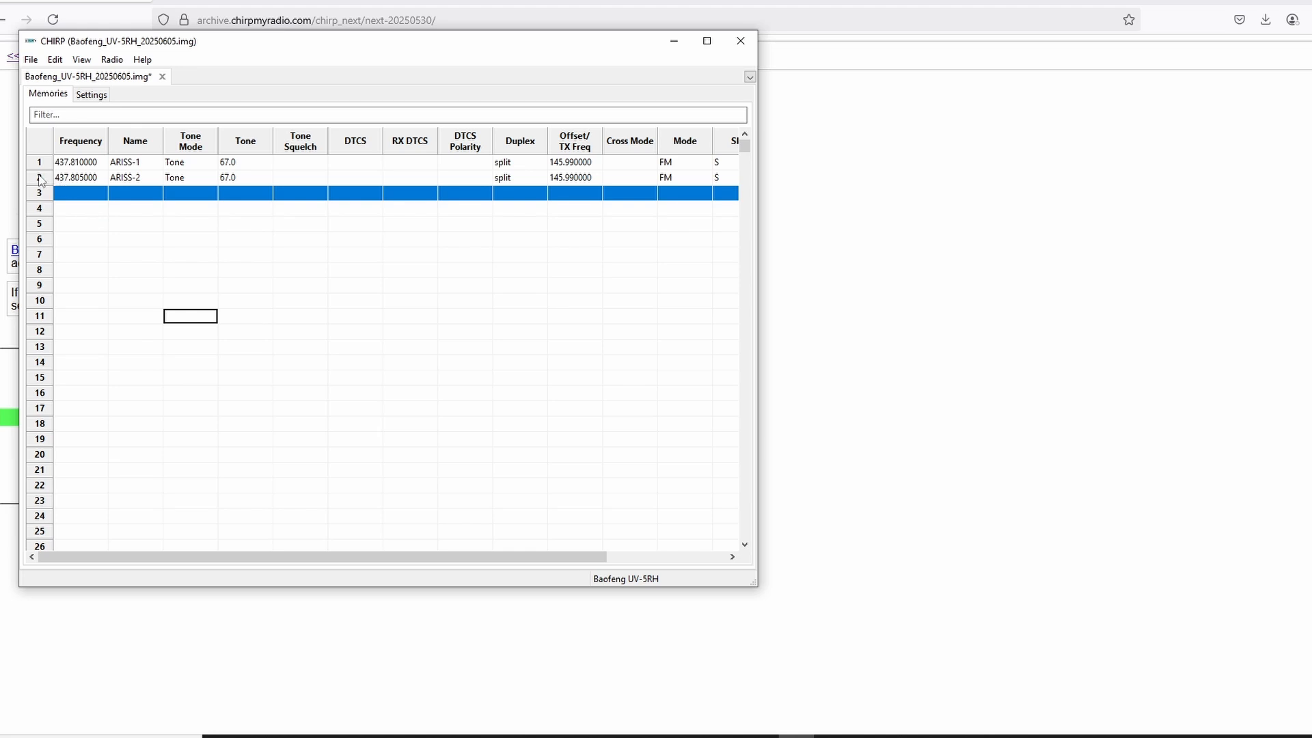
Delete the two remaining memories, ARISS-2 in row 2 and ARISS-1 in row 1, without shifting rows.
right_click(39, 177)
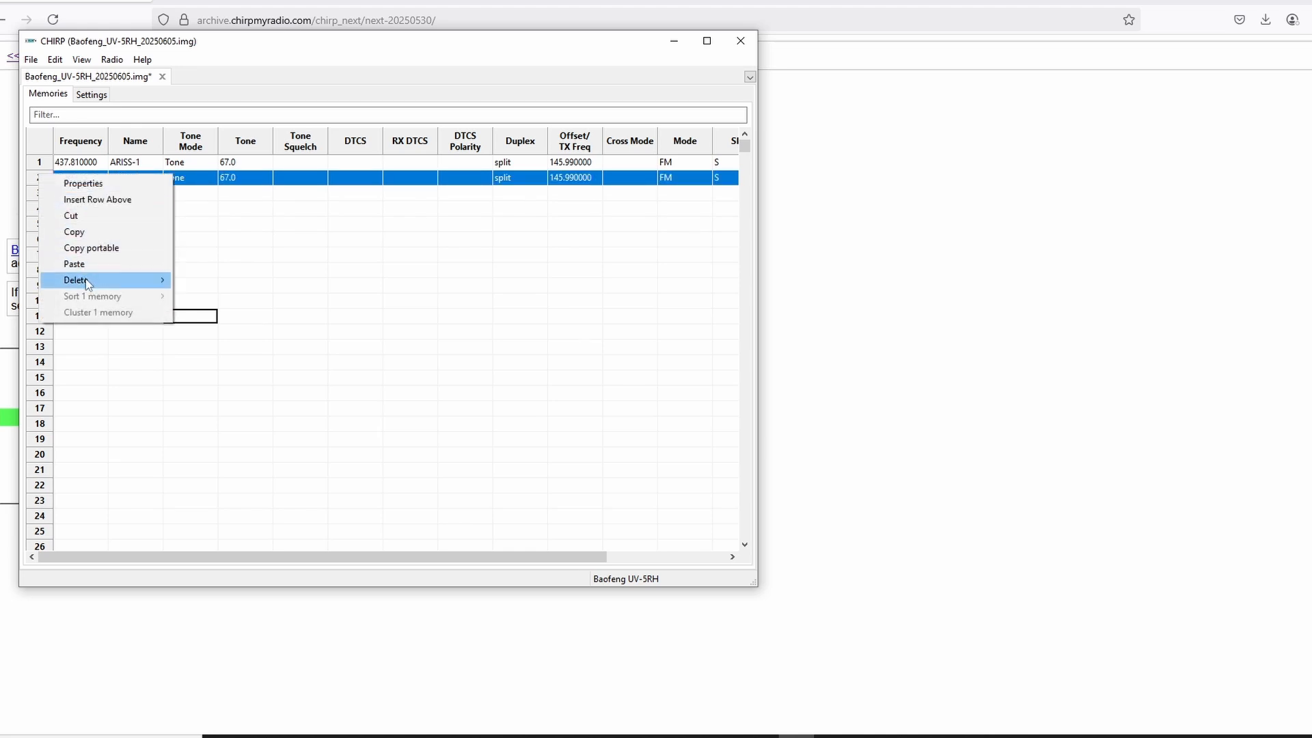
mouse_move(89, 280)
click(213, 282)
right_click(39, 163)
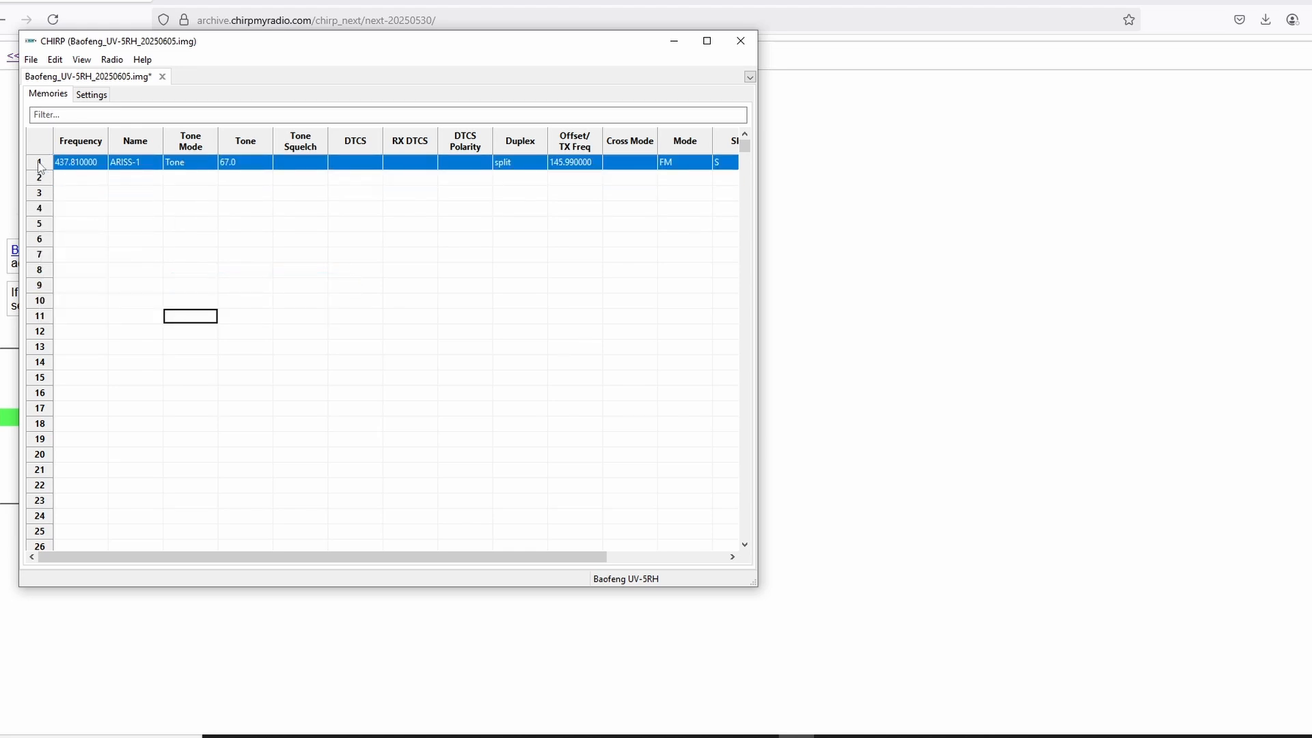
mouse_move(87, 271)
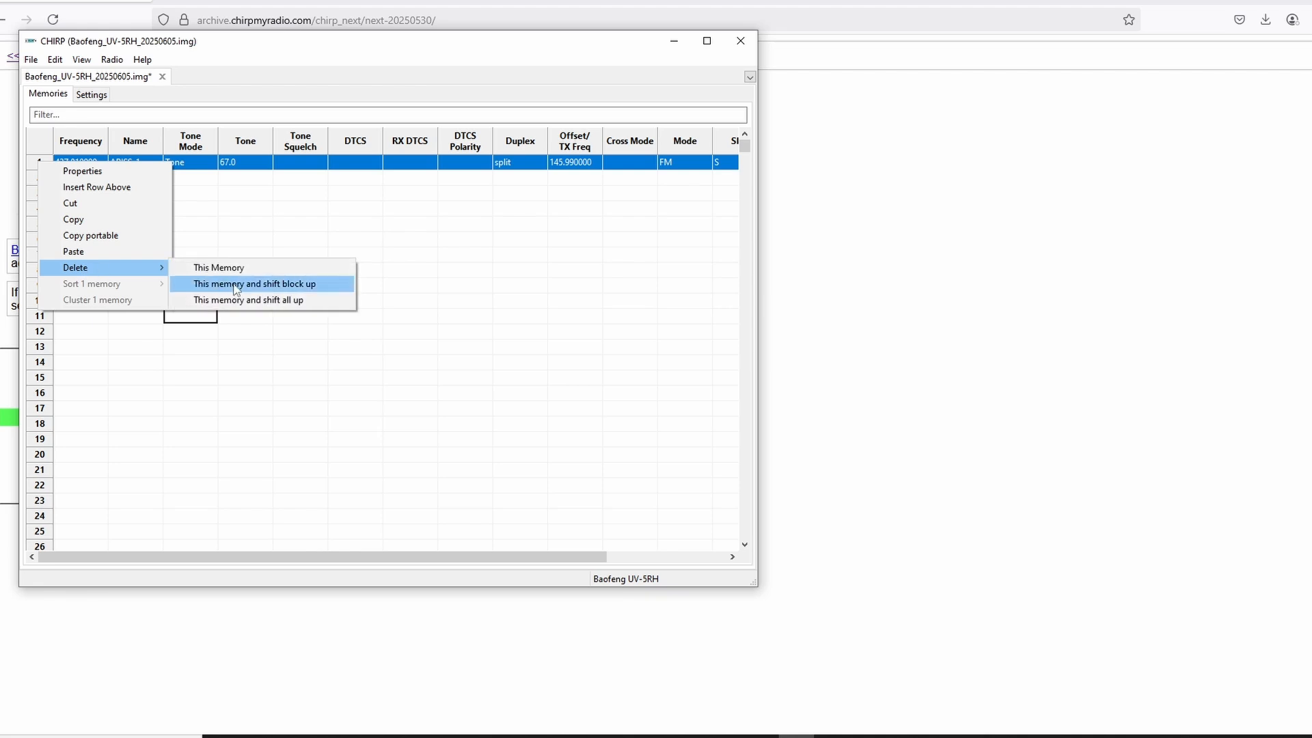
click(226, 268)
Upload the cleared memory list to the Baofeng UV-5RH over COM3 and accept the upload instructions.
click(111, 60)
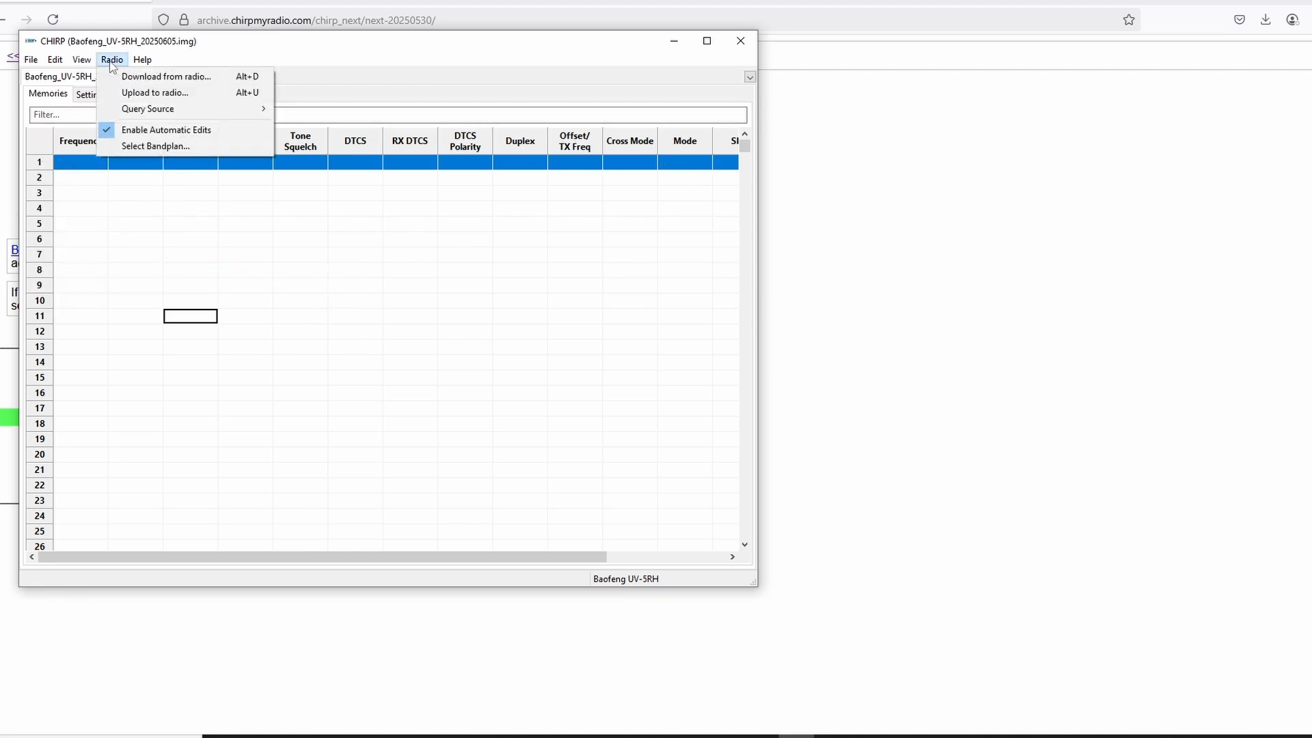
click(167, 93)
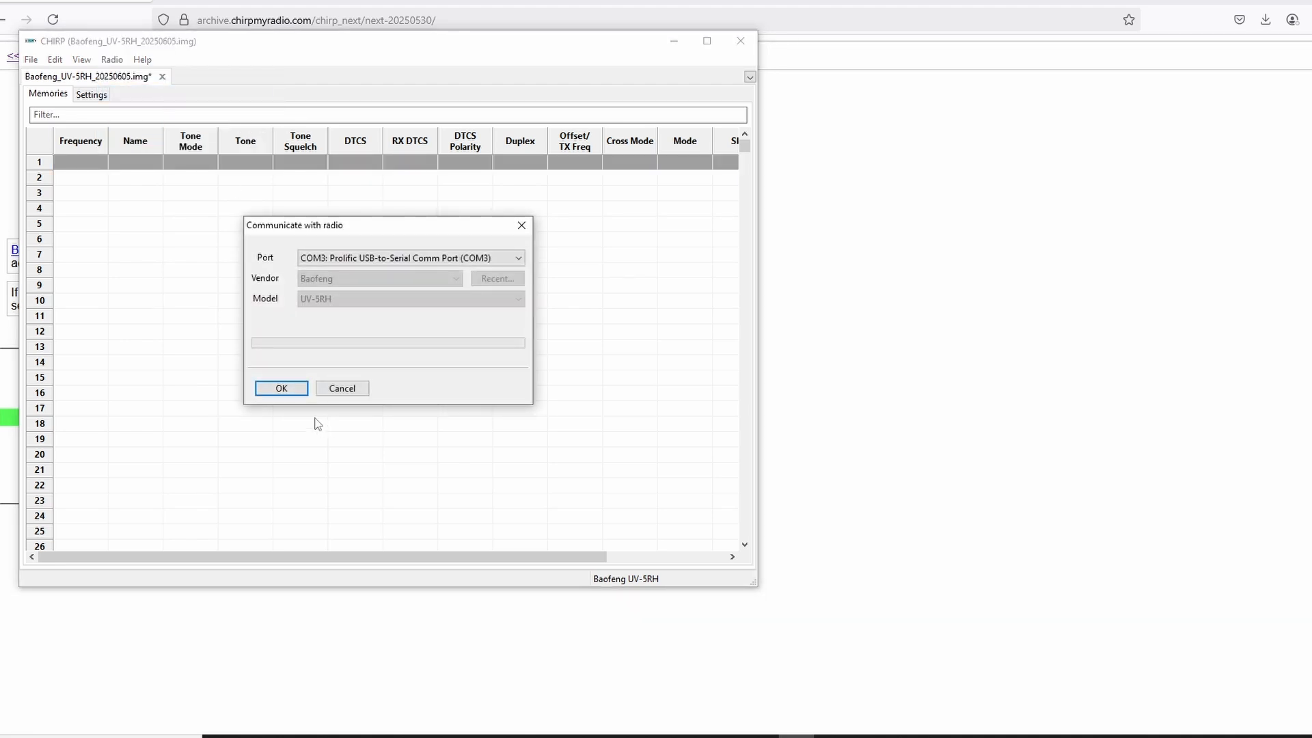
click(282, 390)
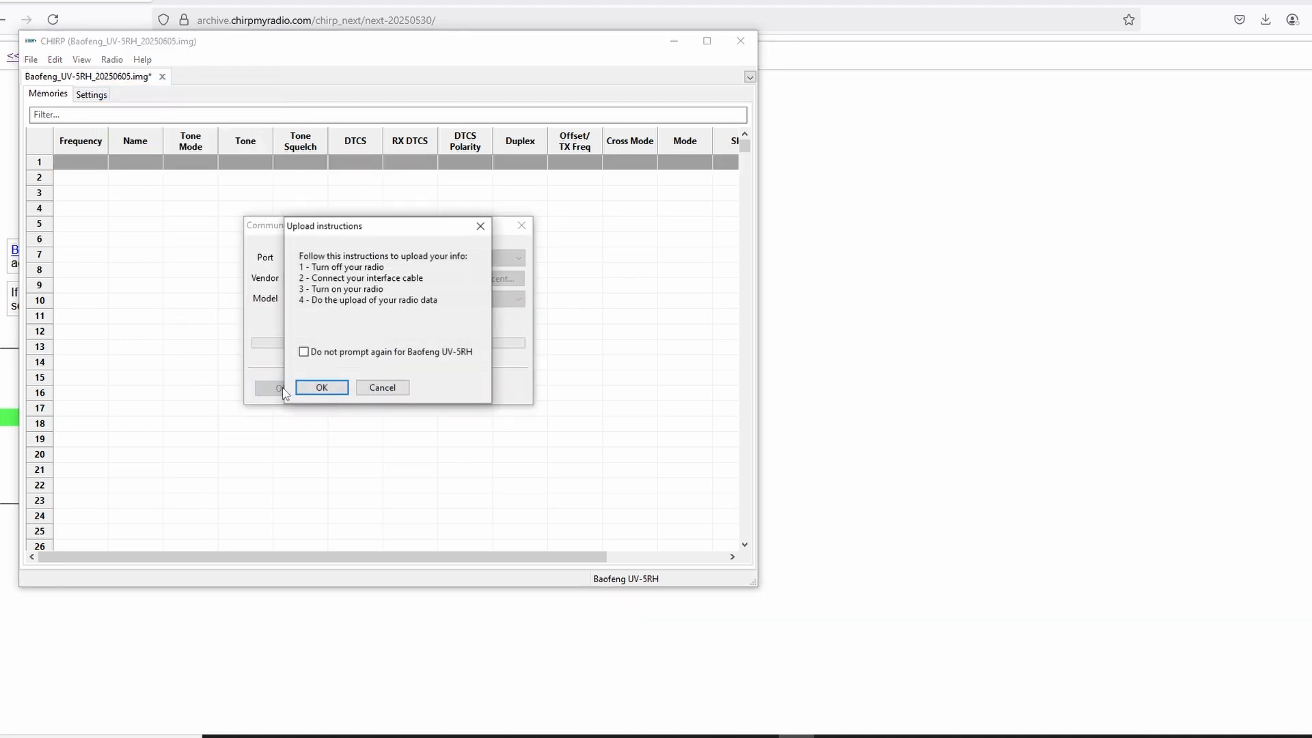
click(319, 390)
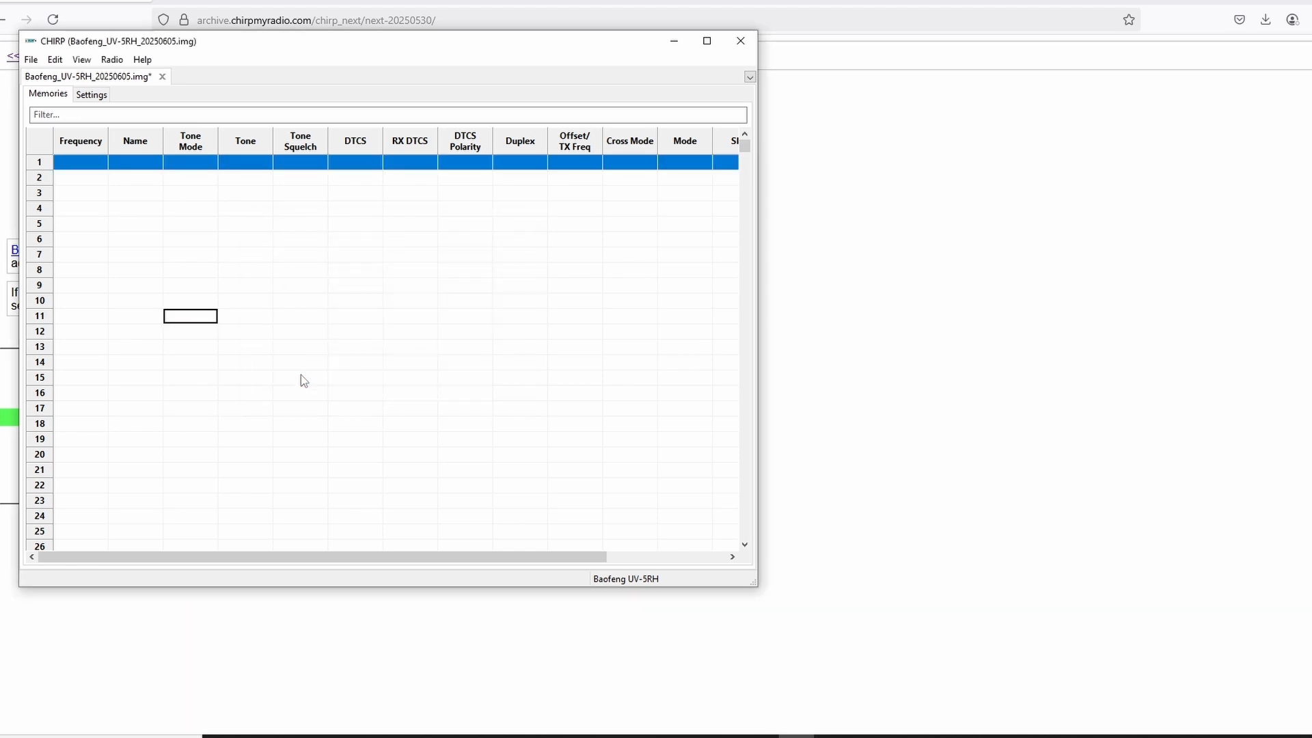
Examine the radio's settings: Work Mode Settings for VFO A and VFO B, DTMF Encode Settings and Basic Settings.
click(92, 95)
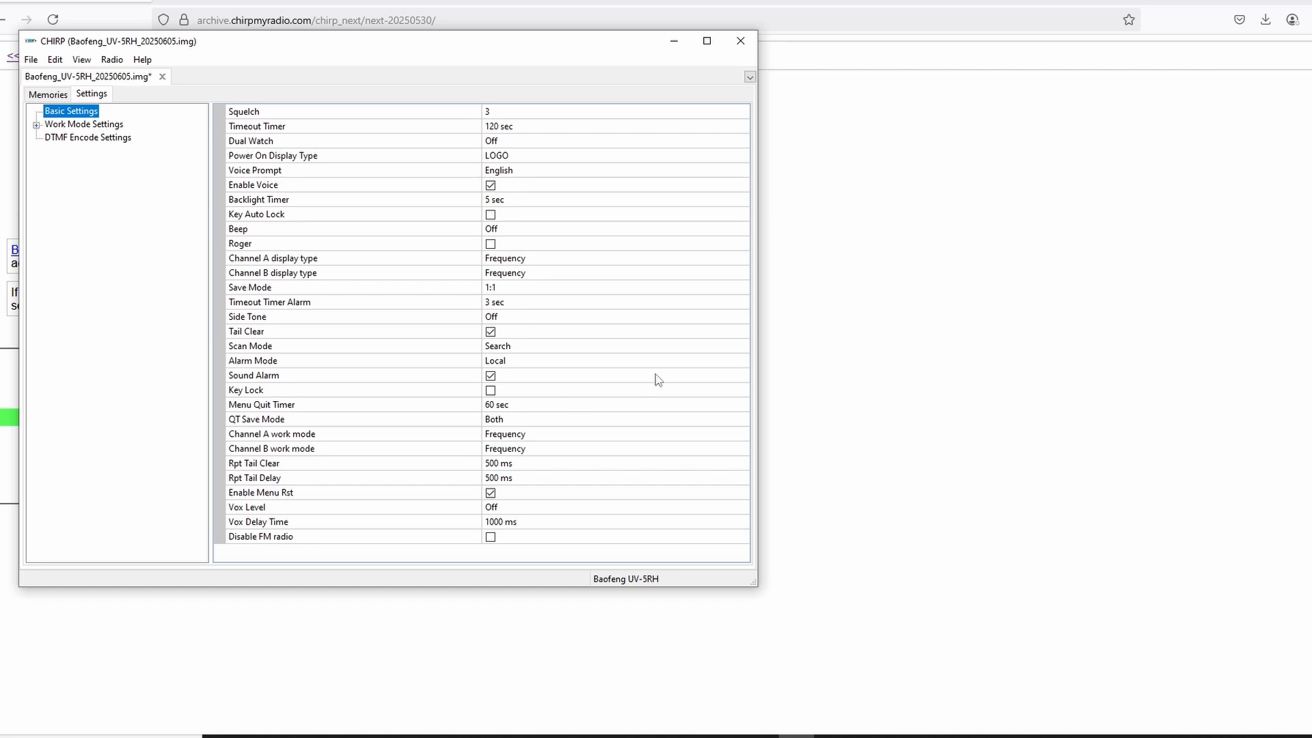
click(37, 124)
click(75, 128)
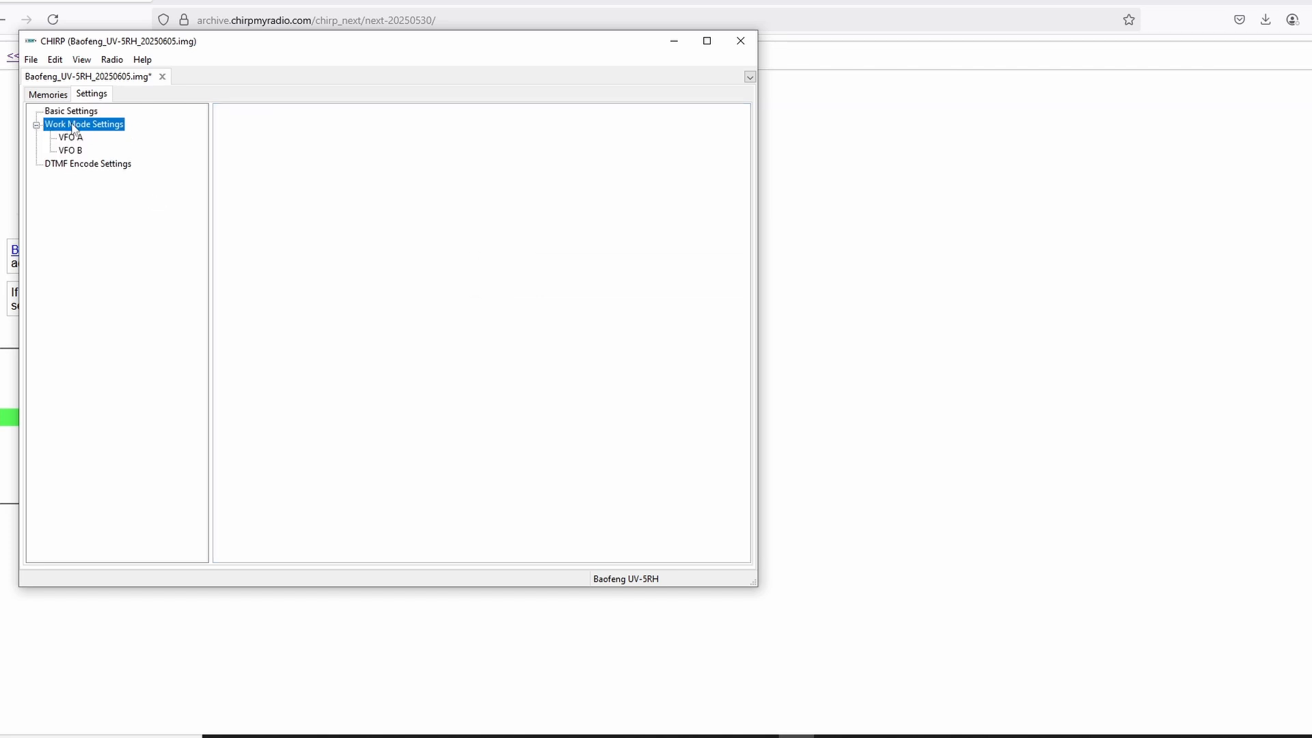
click(76, 140)
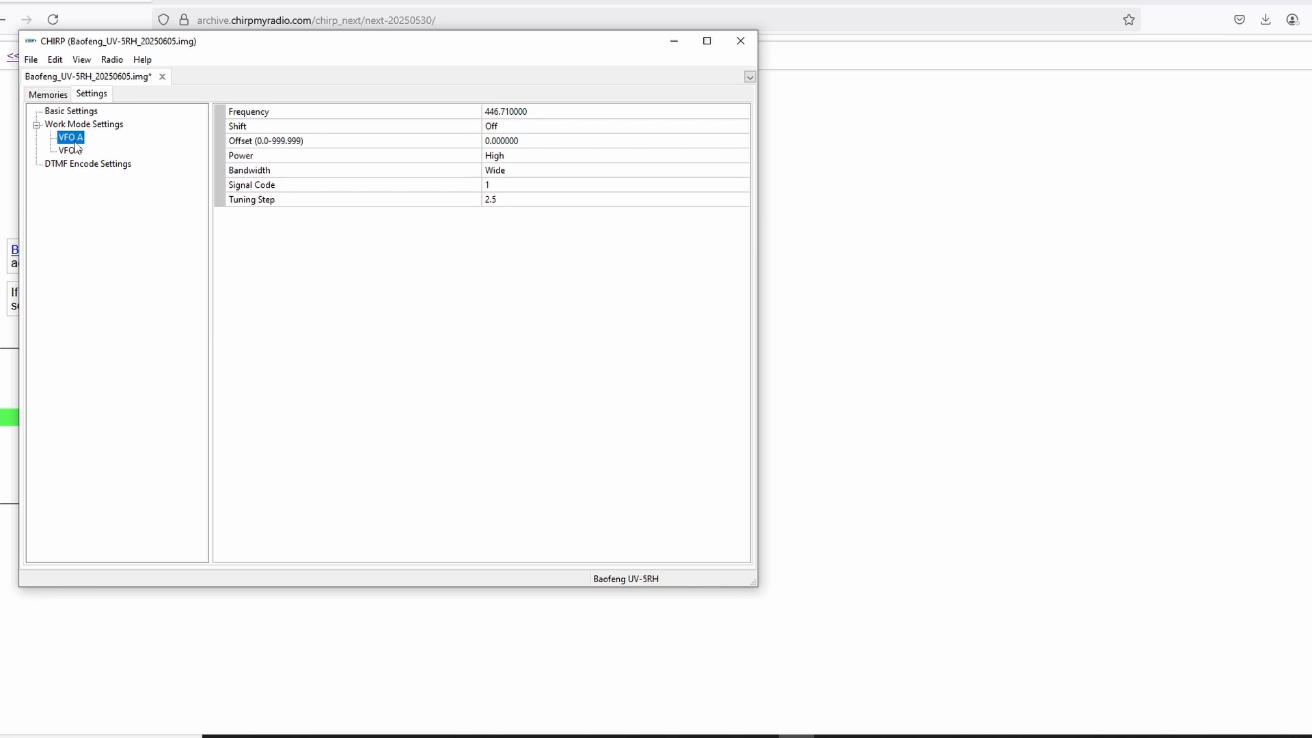
click(74, 152)
click(93, 164)
click(75, 113)
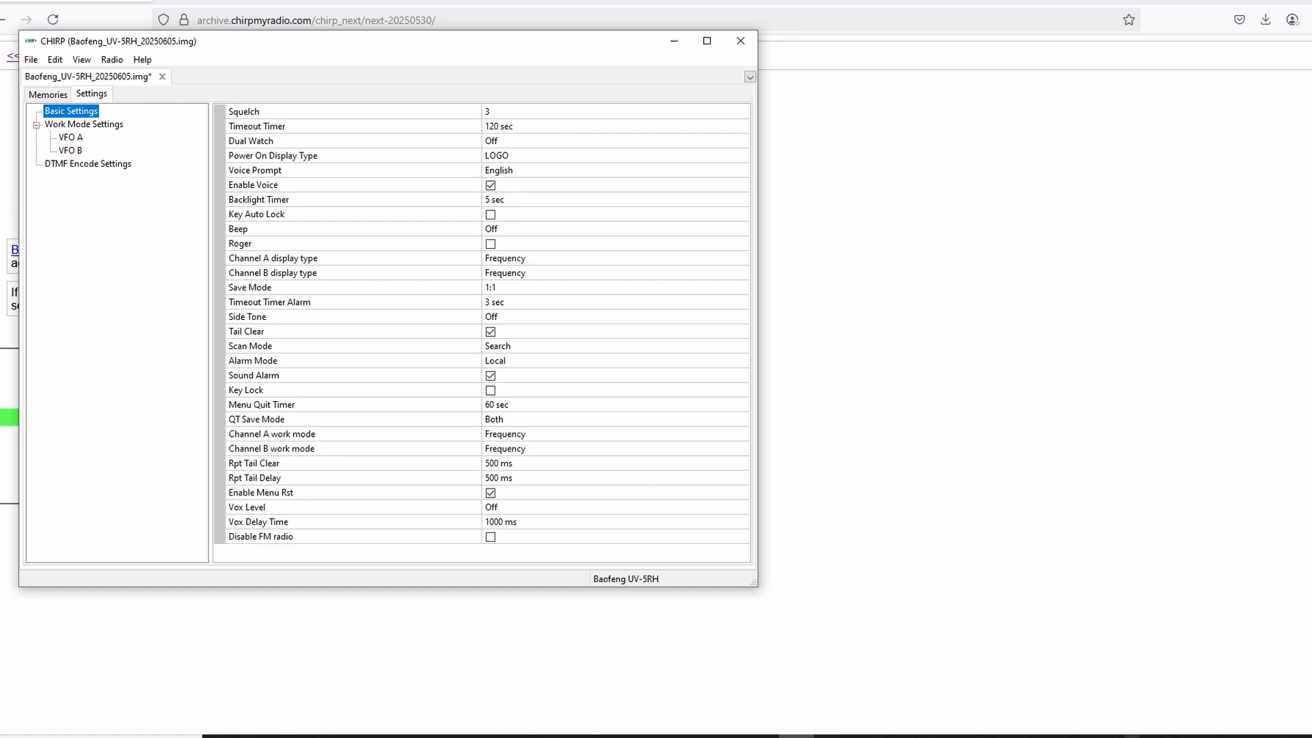
right_click(1134, 737)
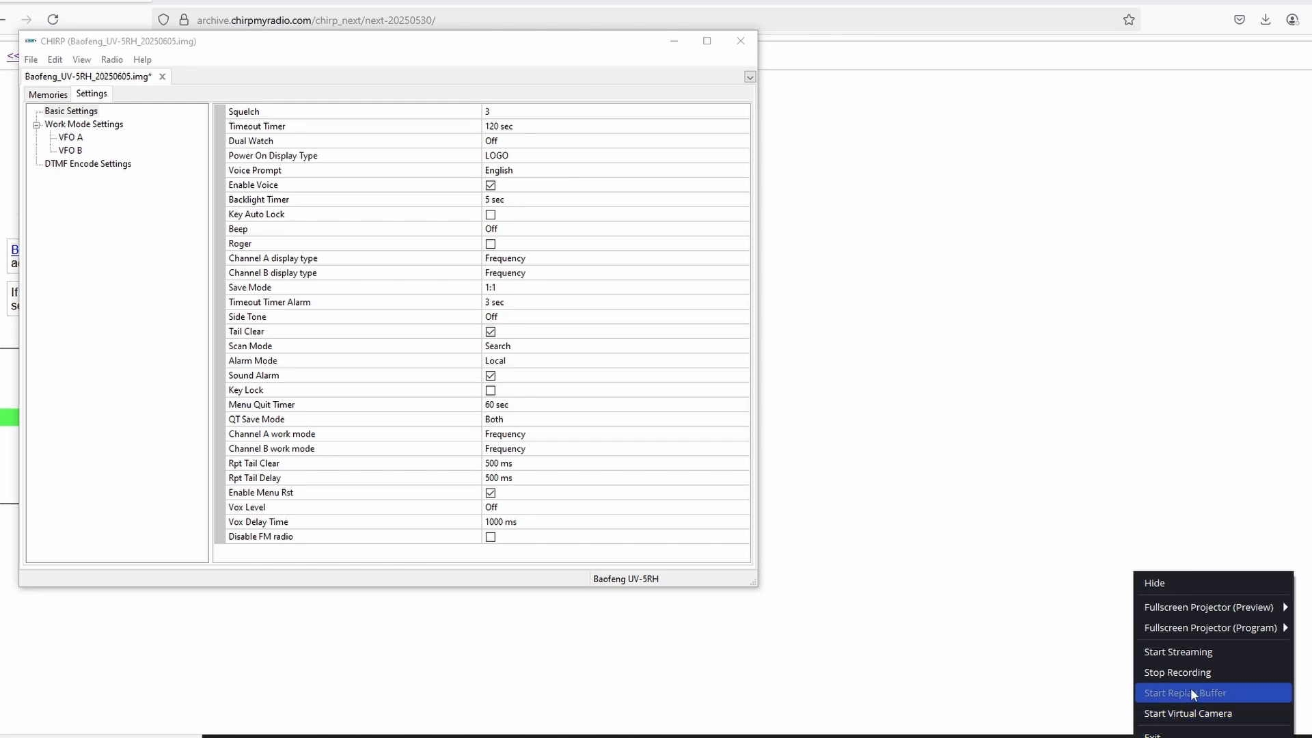
click(1171, 670)
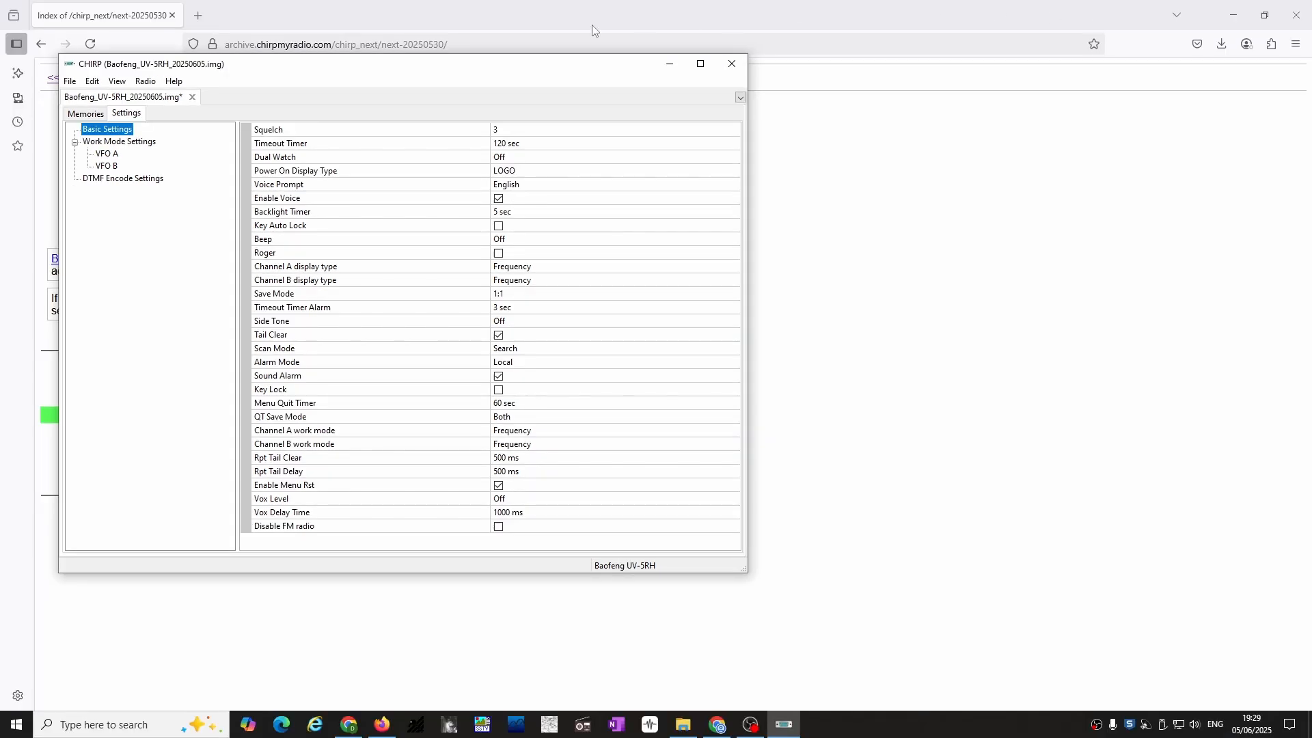
drag(453, 68, 543, 120)
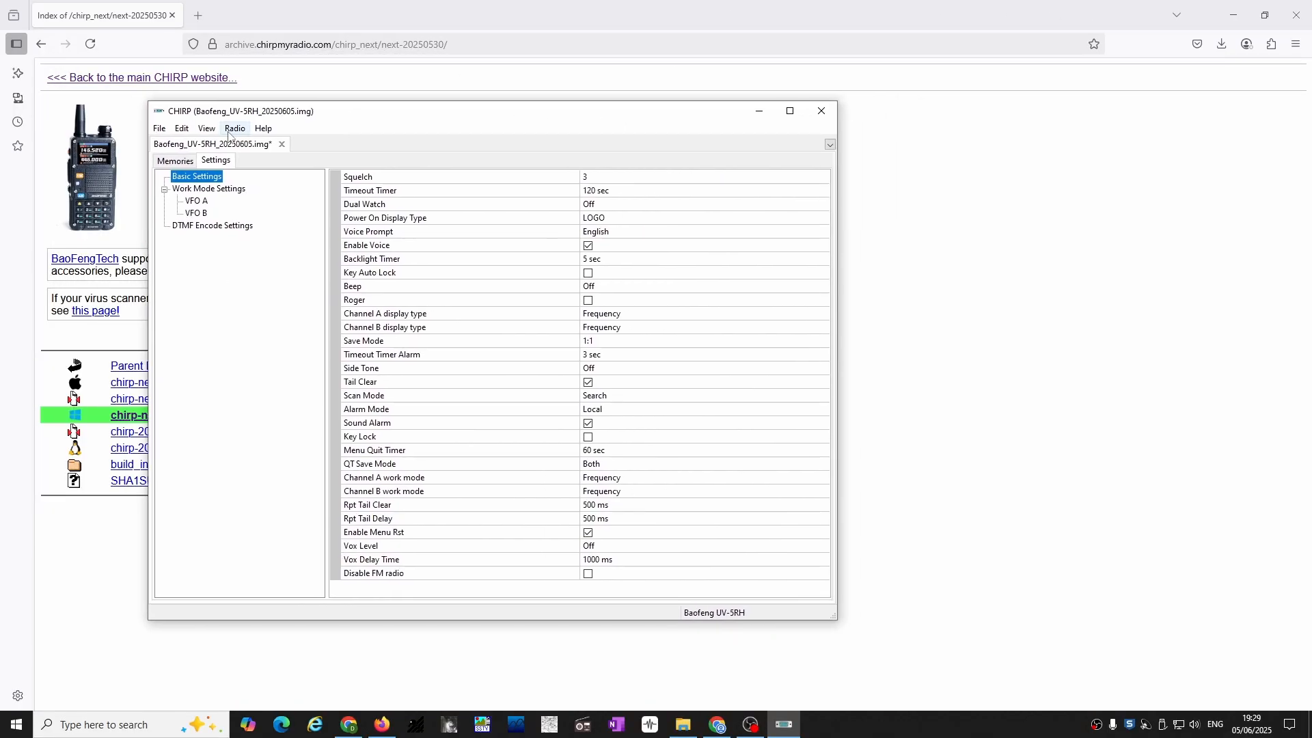
click(161, 132)
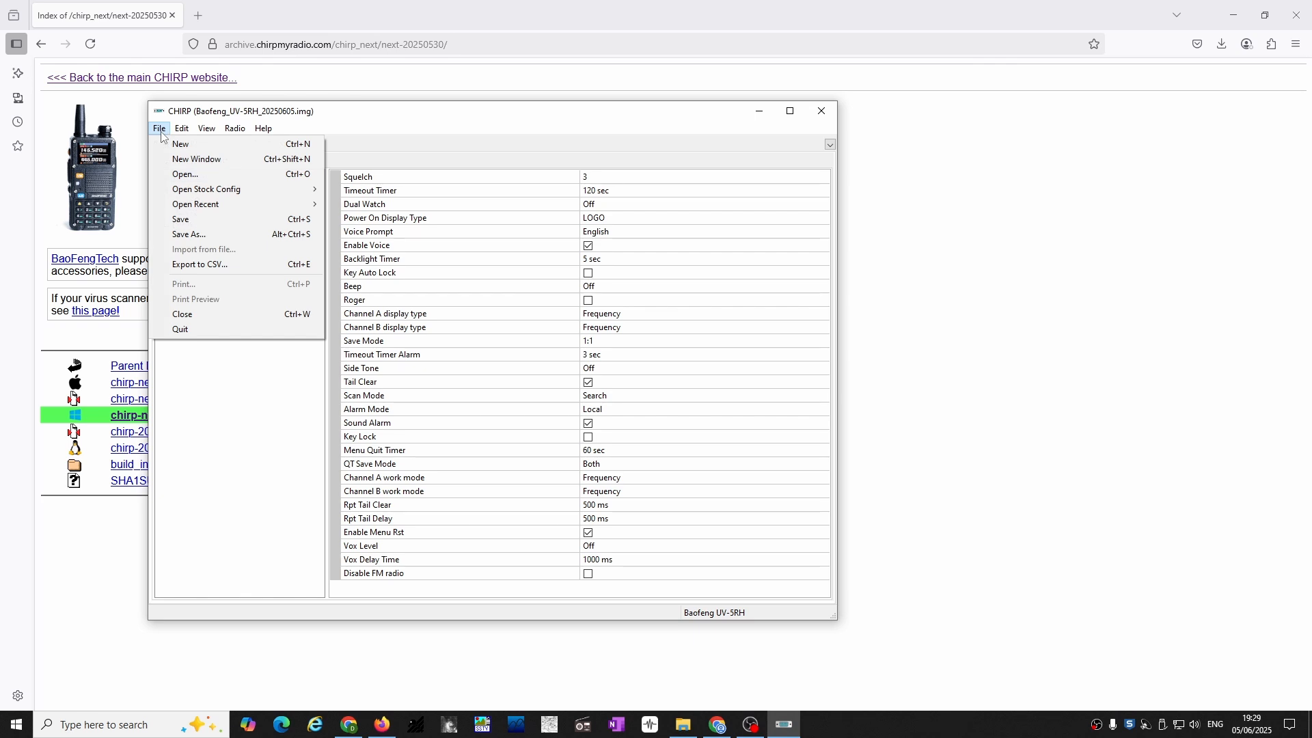
mouse_move(230, 137)
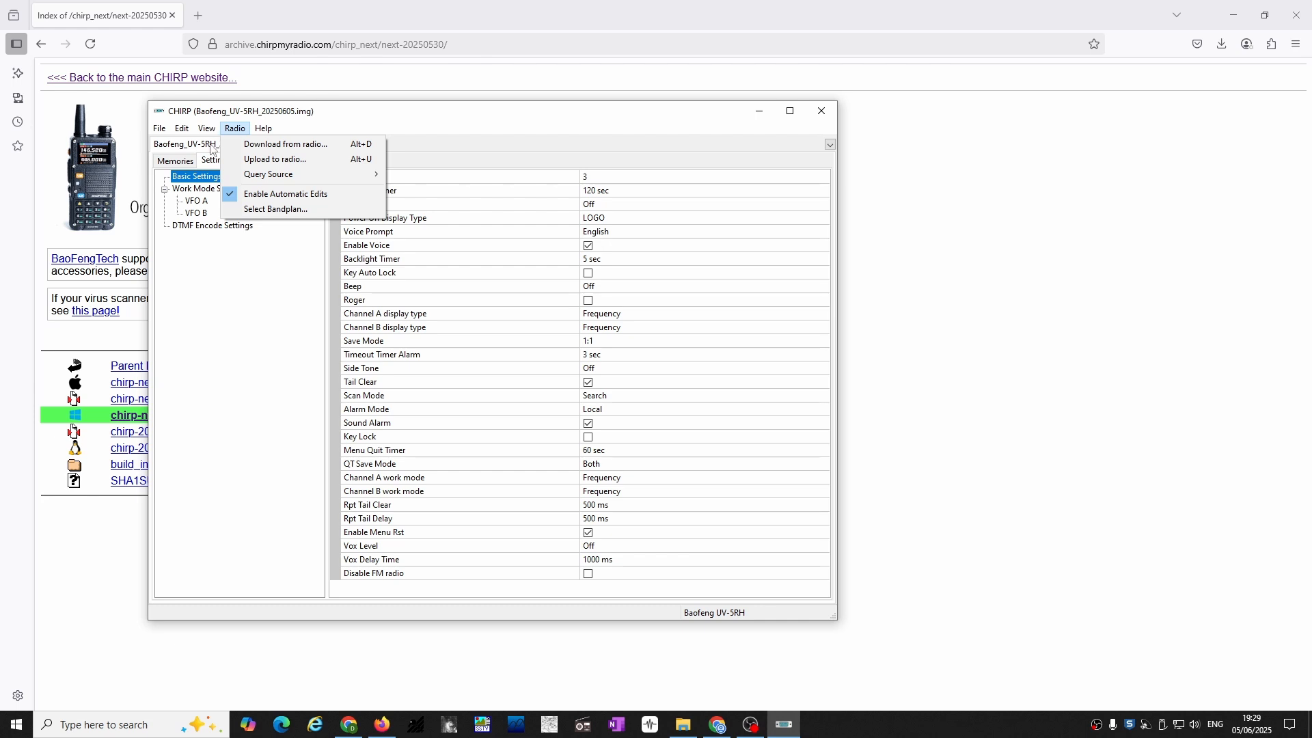
click(178, 164)
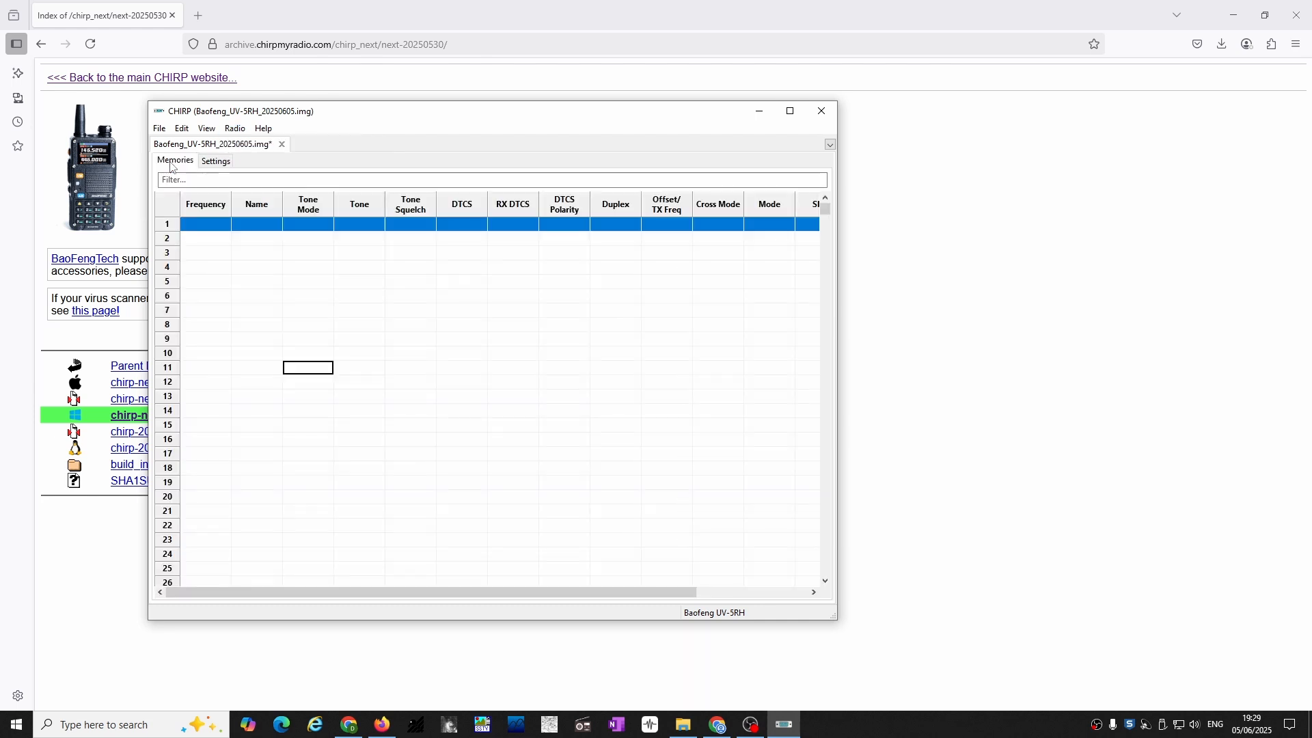
right_click(230, 297)
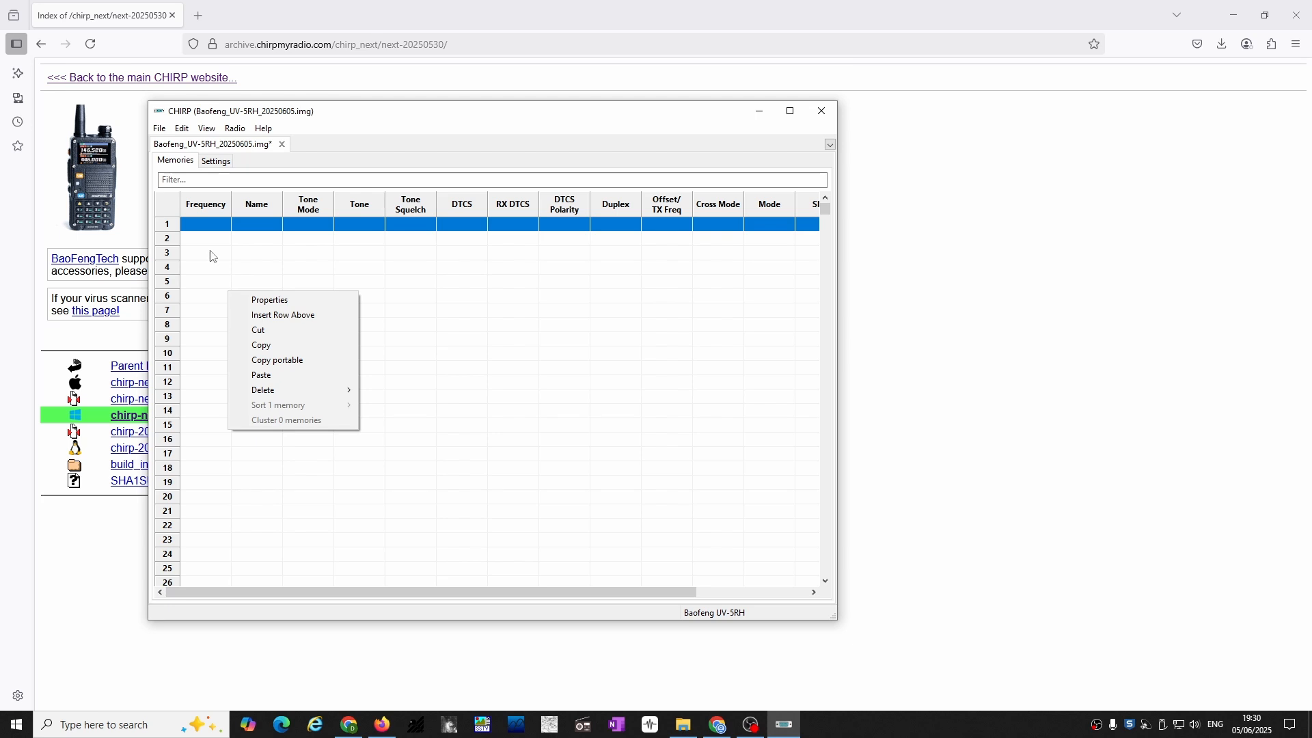
click(211, 163)
click(169, 164)
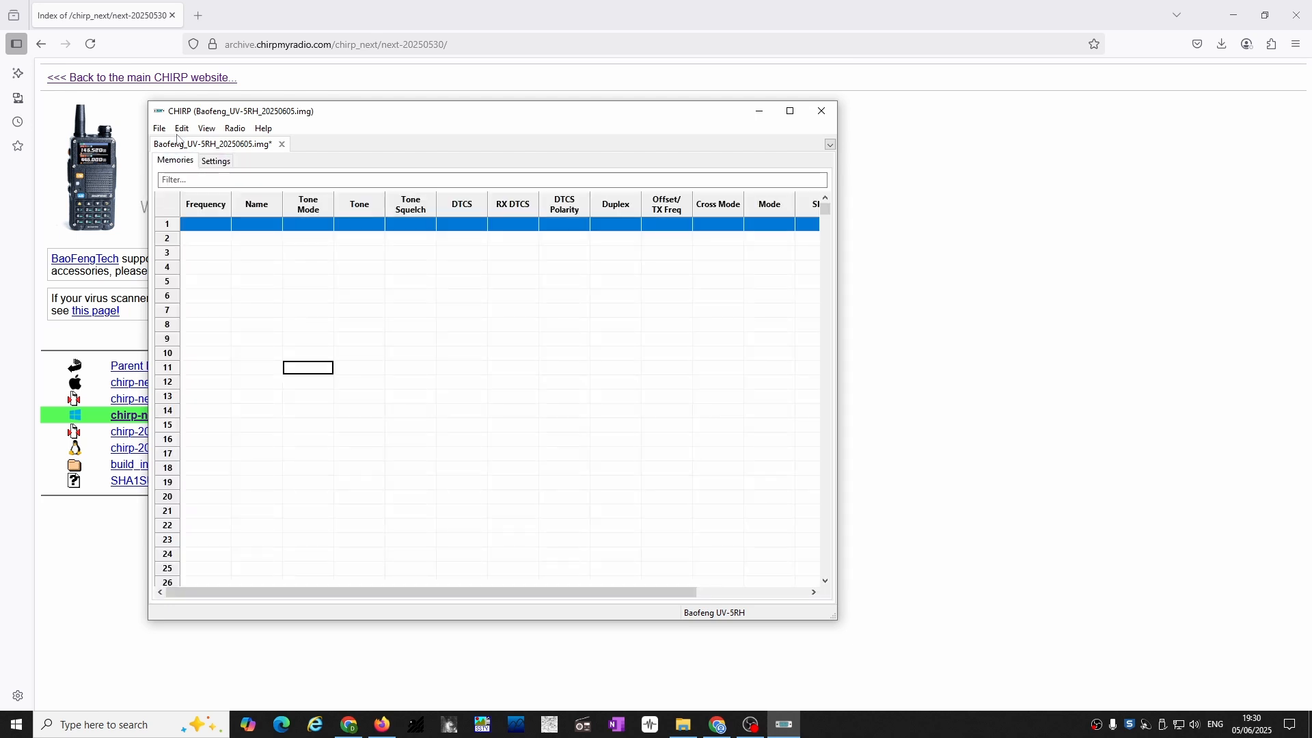
Import Frequencies Only CSV Transmit Enabled.csv from Downloads > SignalStickFilesV1 > SignalStickFilesV11 into the memory list, proceeding despite the import recommendation.
click(159, 130)
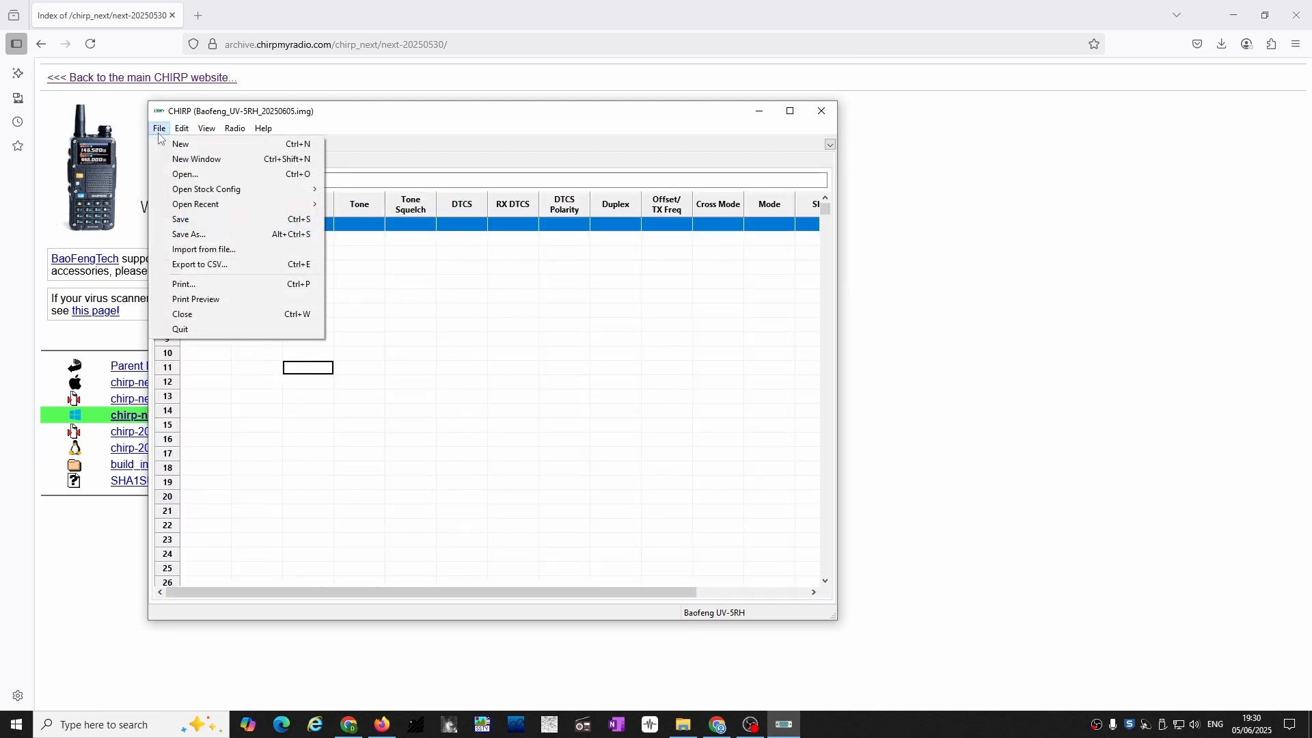
click(220, 251)
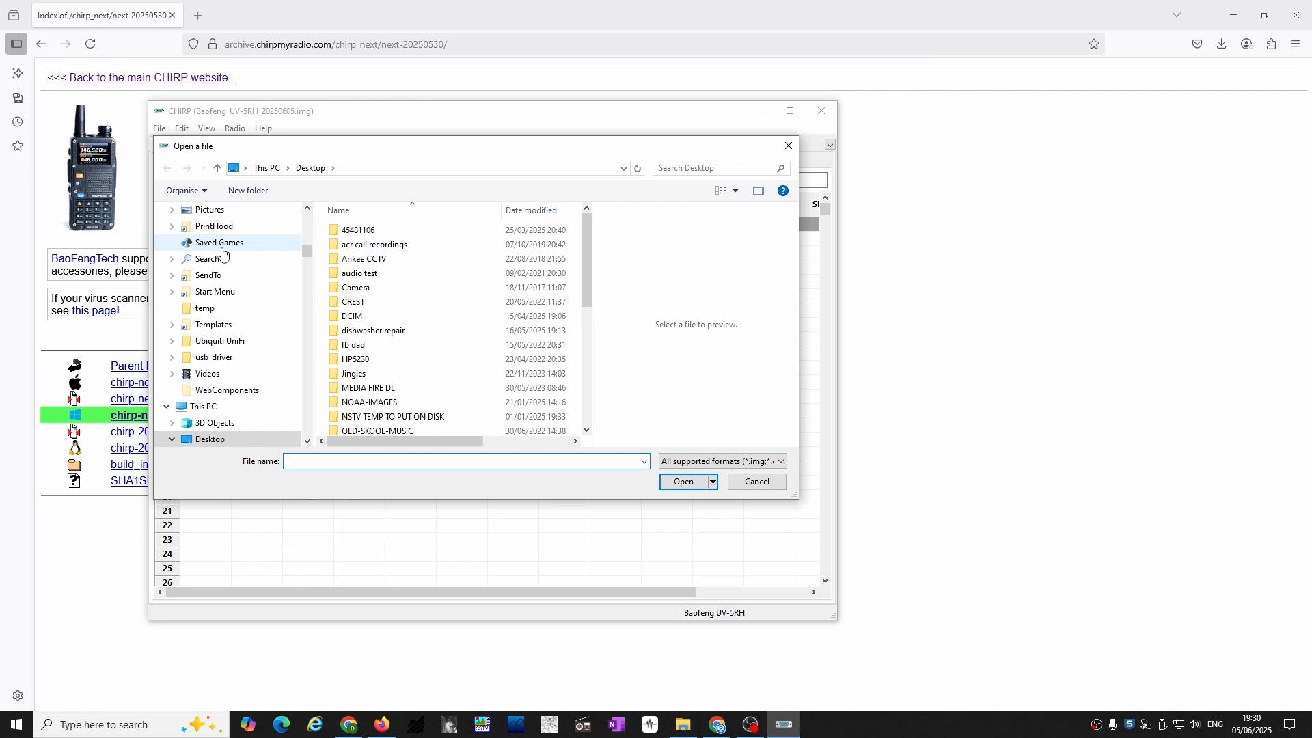
scroll(226, 253, up, 10)
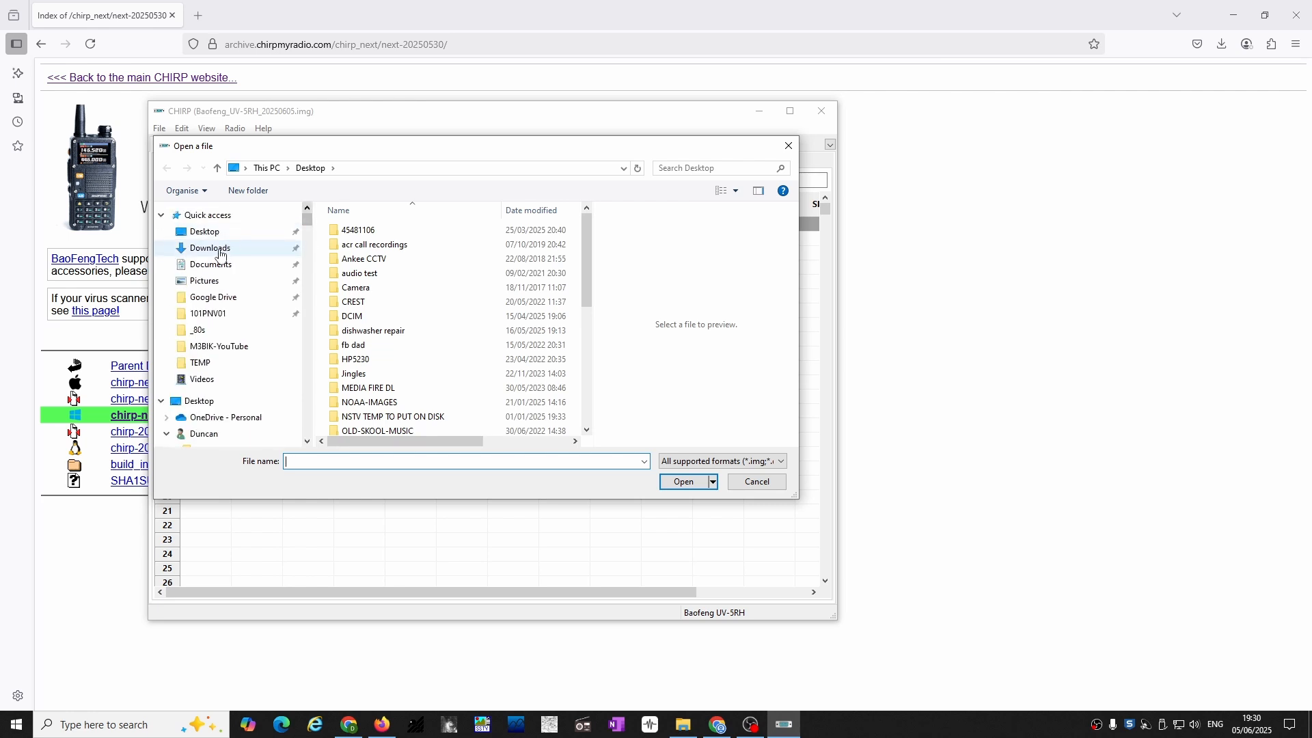
click(233, 247)
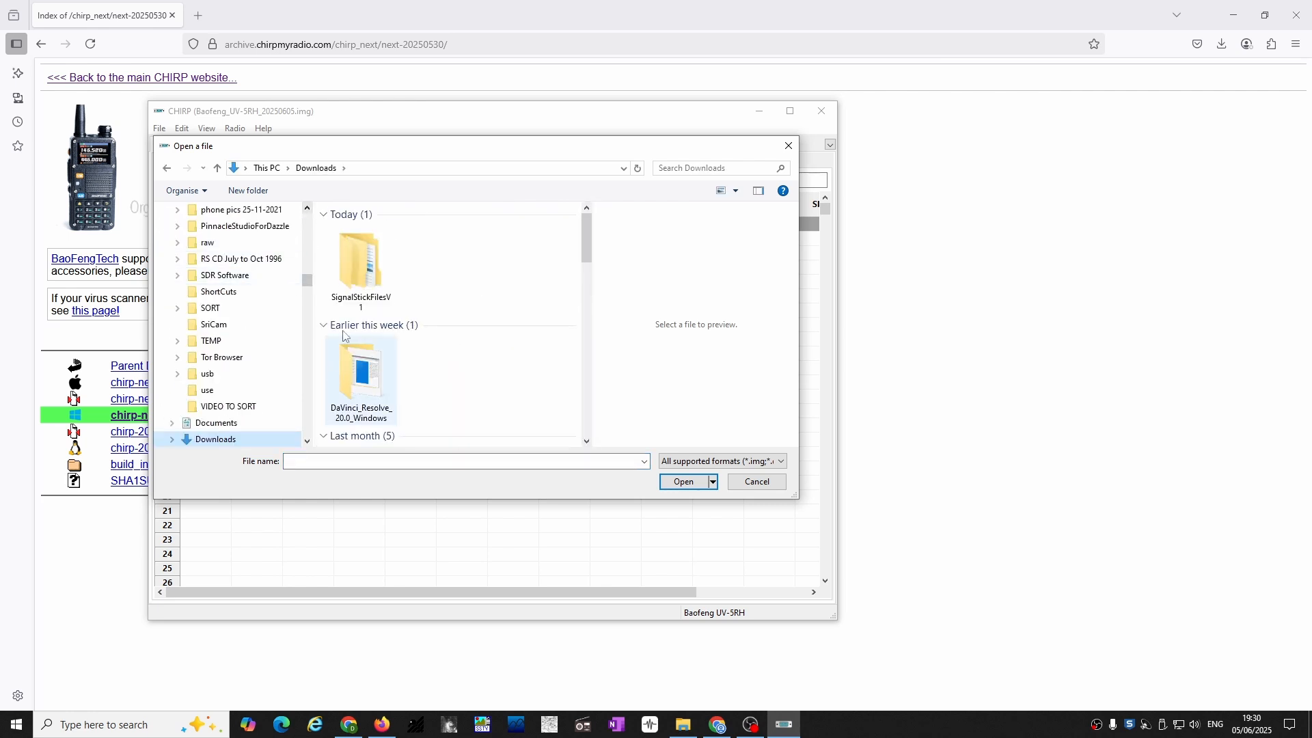
double_click(360, 274)
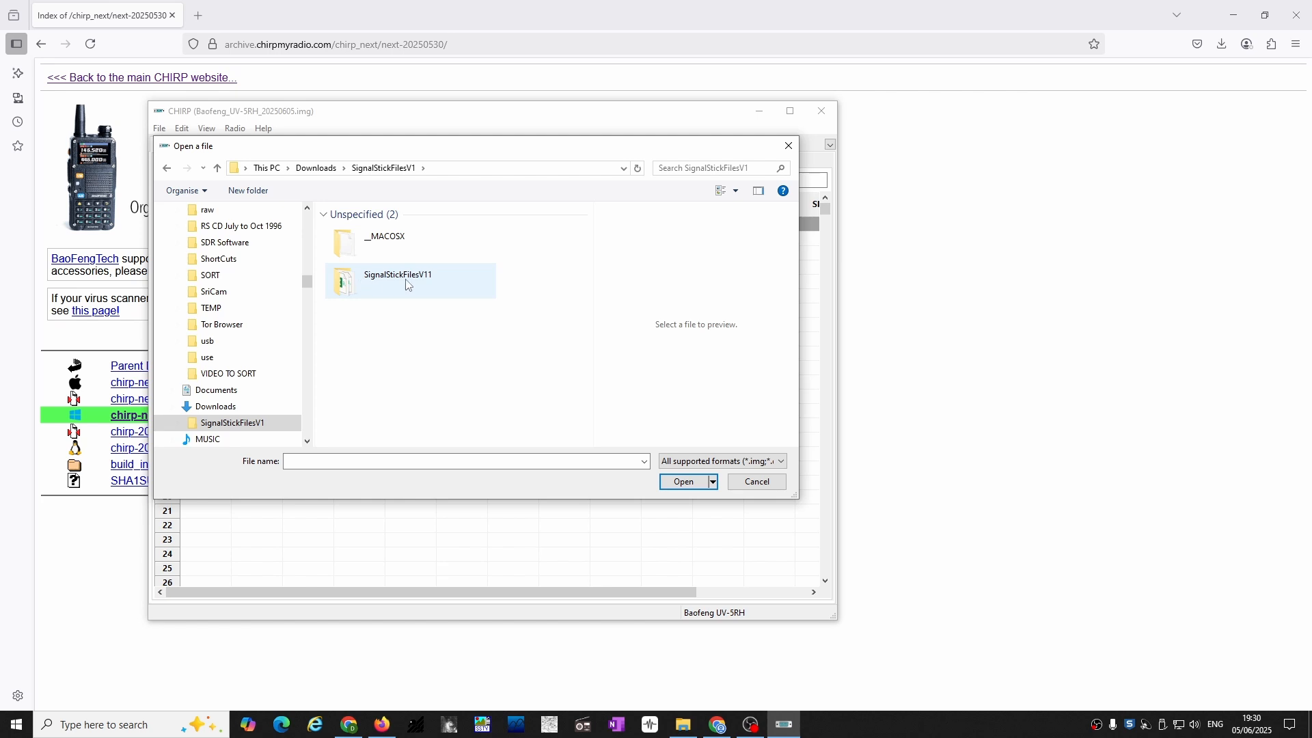
double_click(364, 286)
drag(503, 214, 576, 212)
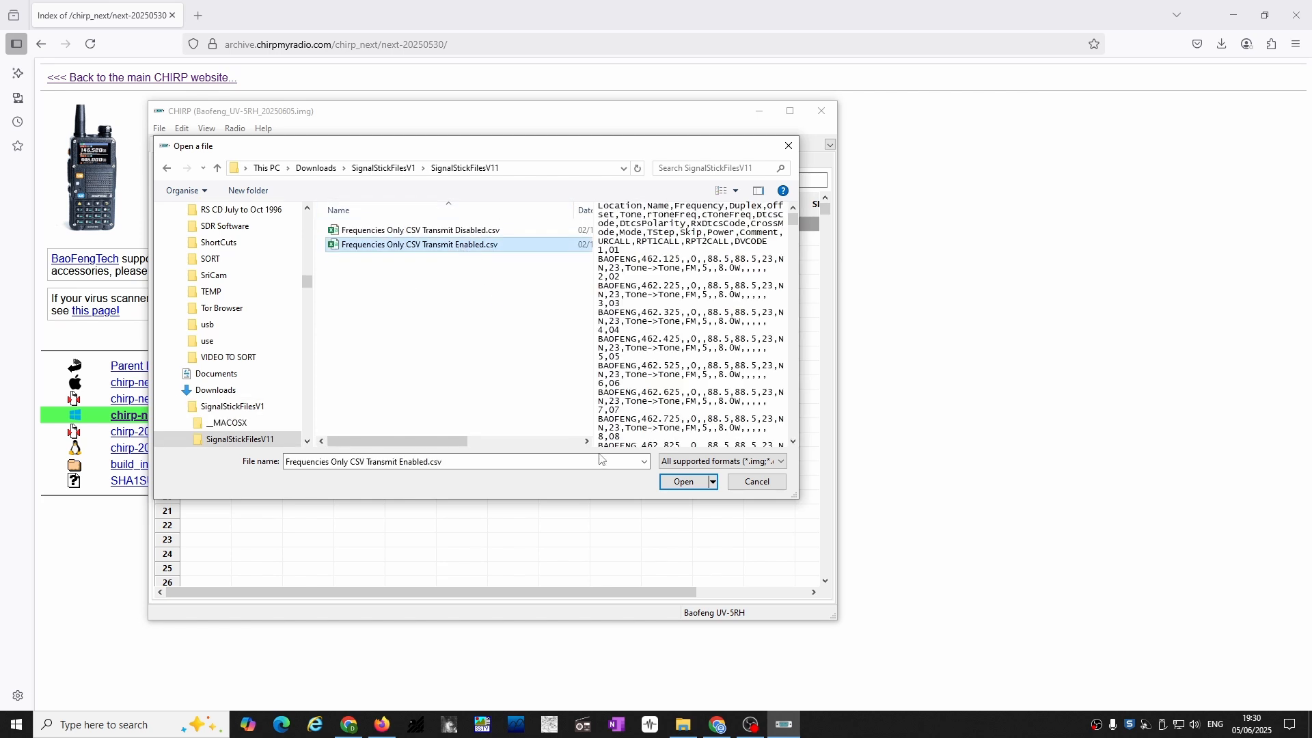
click(683, 483)
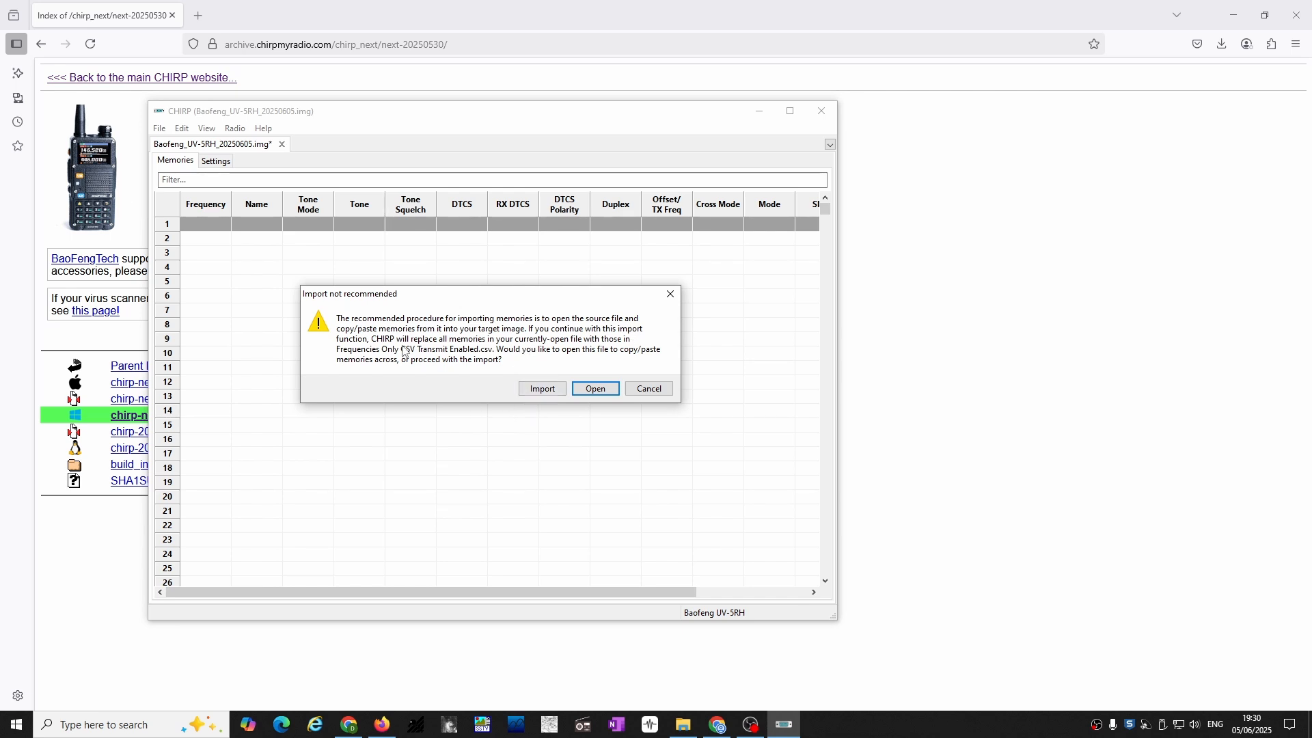
click(543, 390)
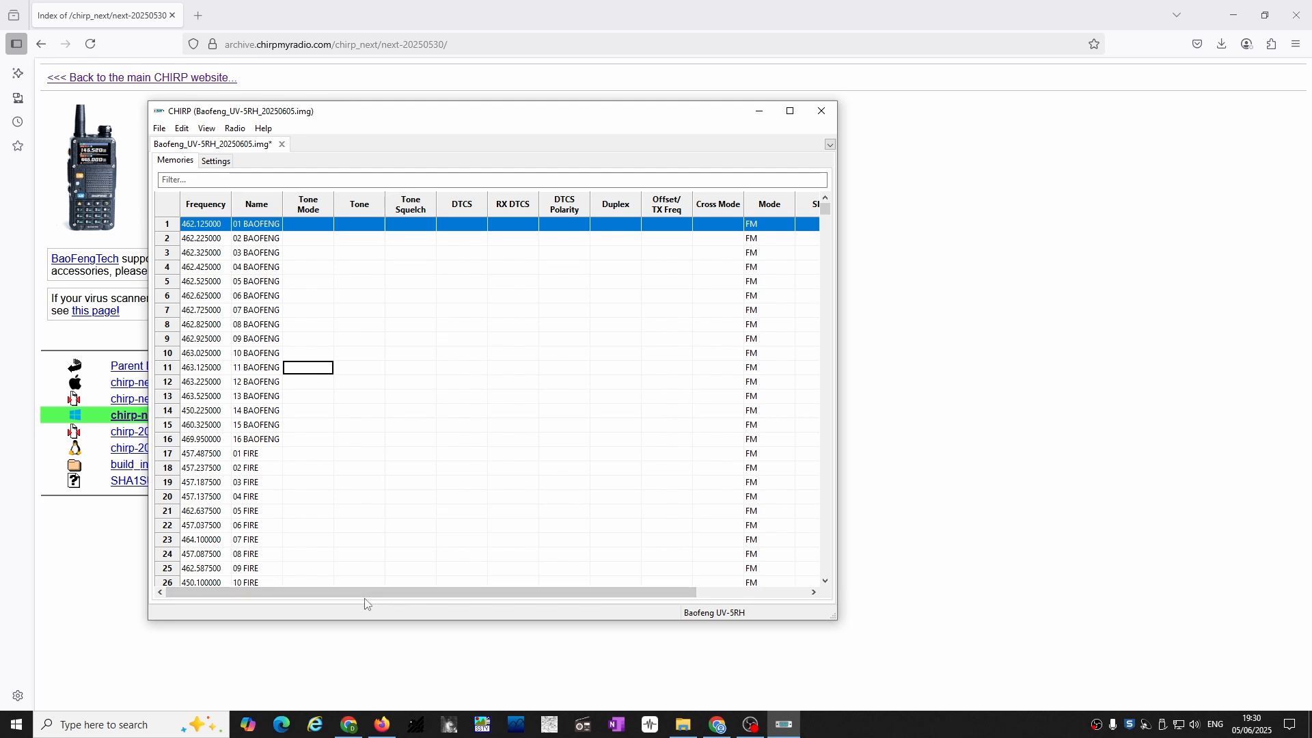
Upload the imported frequency list to the Baofeng UV-5RH over COM3 and accept the upload instructions.
mouse_move(380, 592)
mouse_down()
mouse_move(564, 594)
mouse_move(373, 589)
mouse_up()
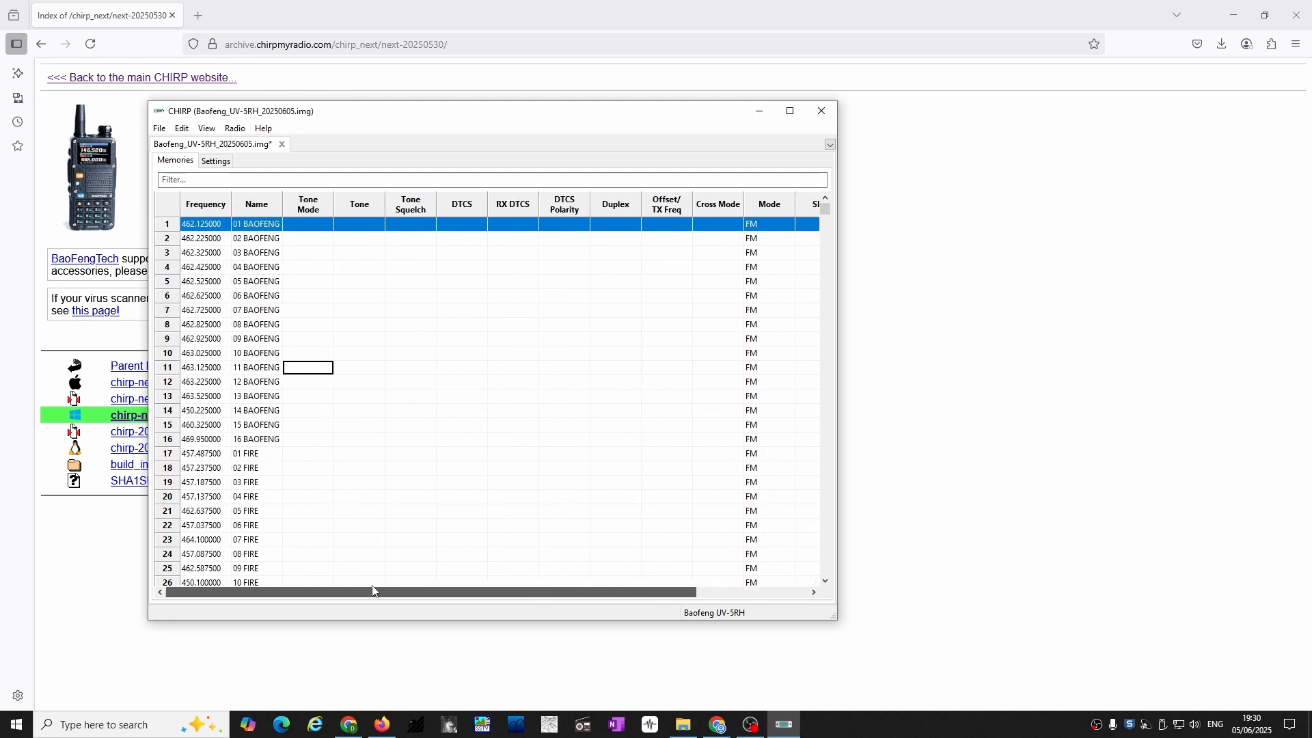
click(235, 129)
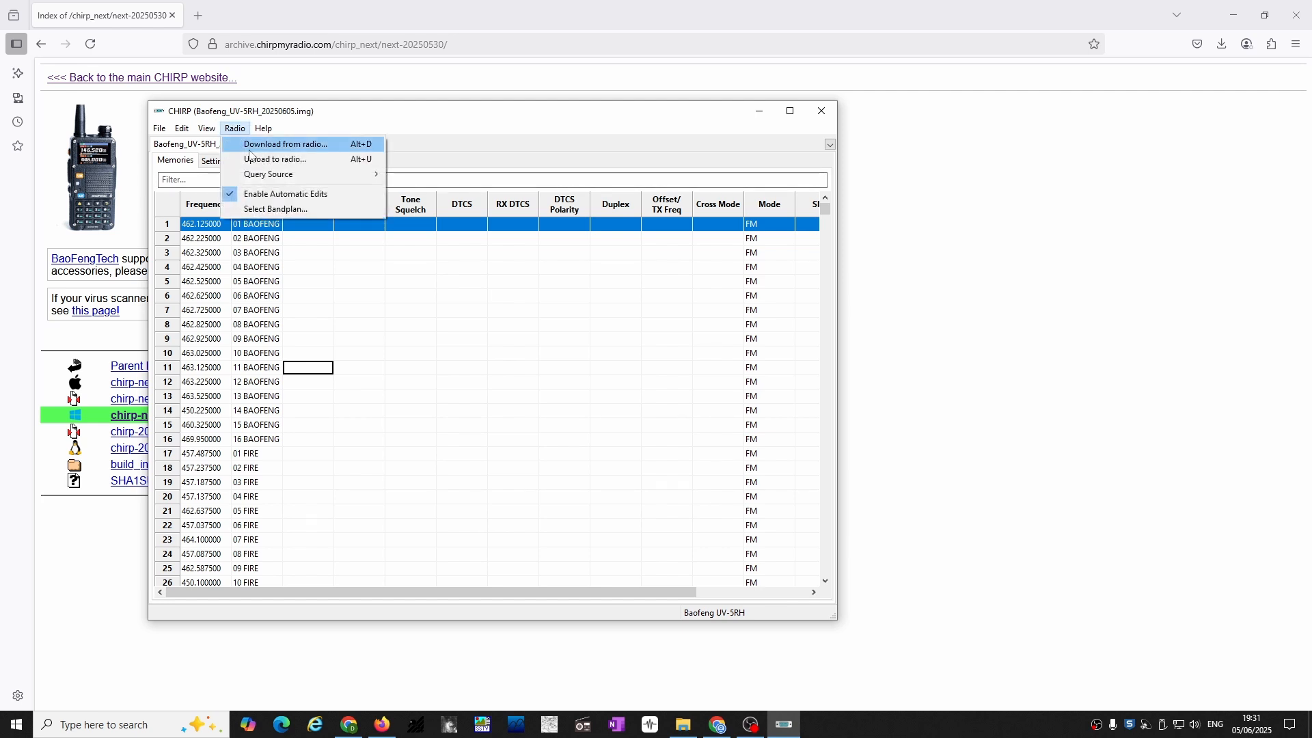
click(276, 164)
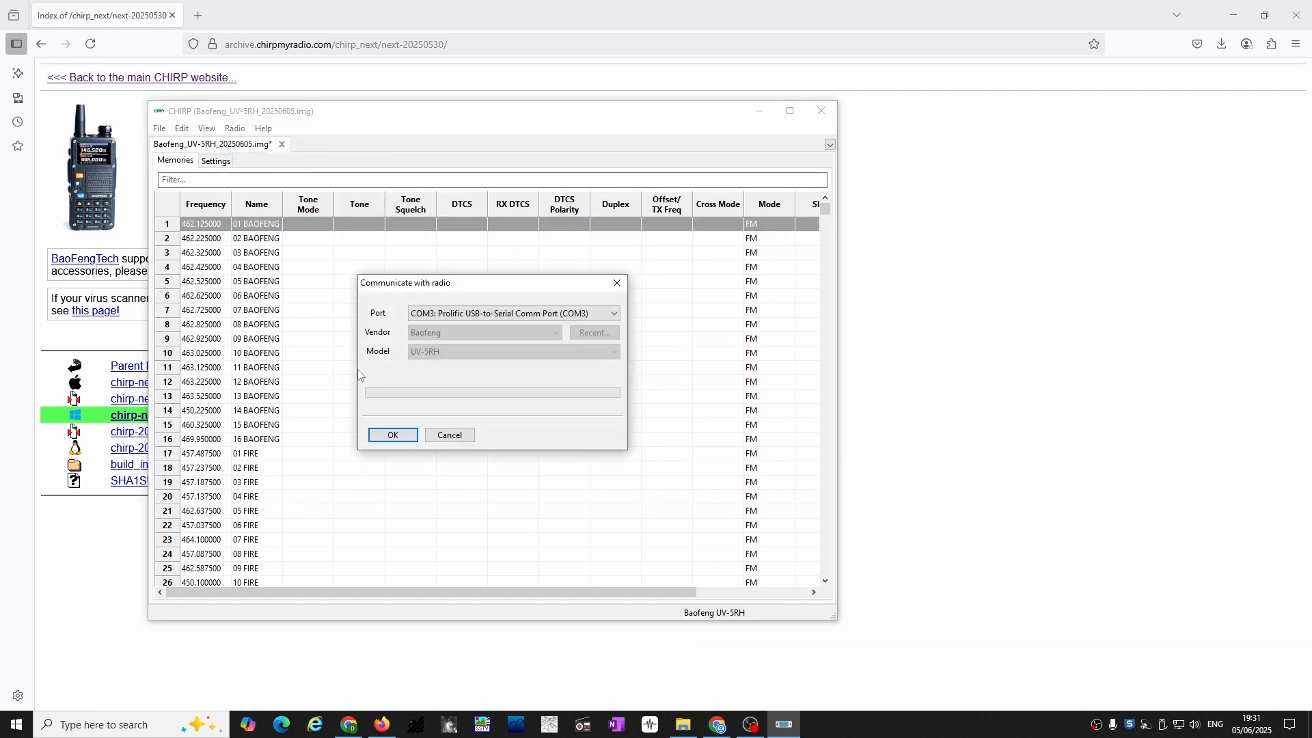
click(391, 443)
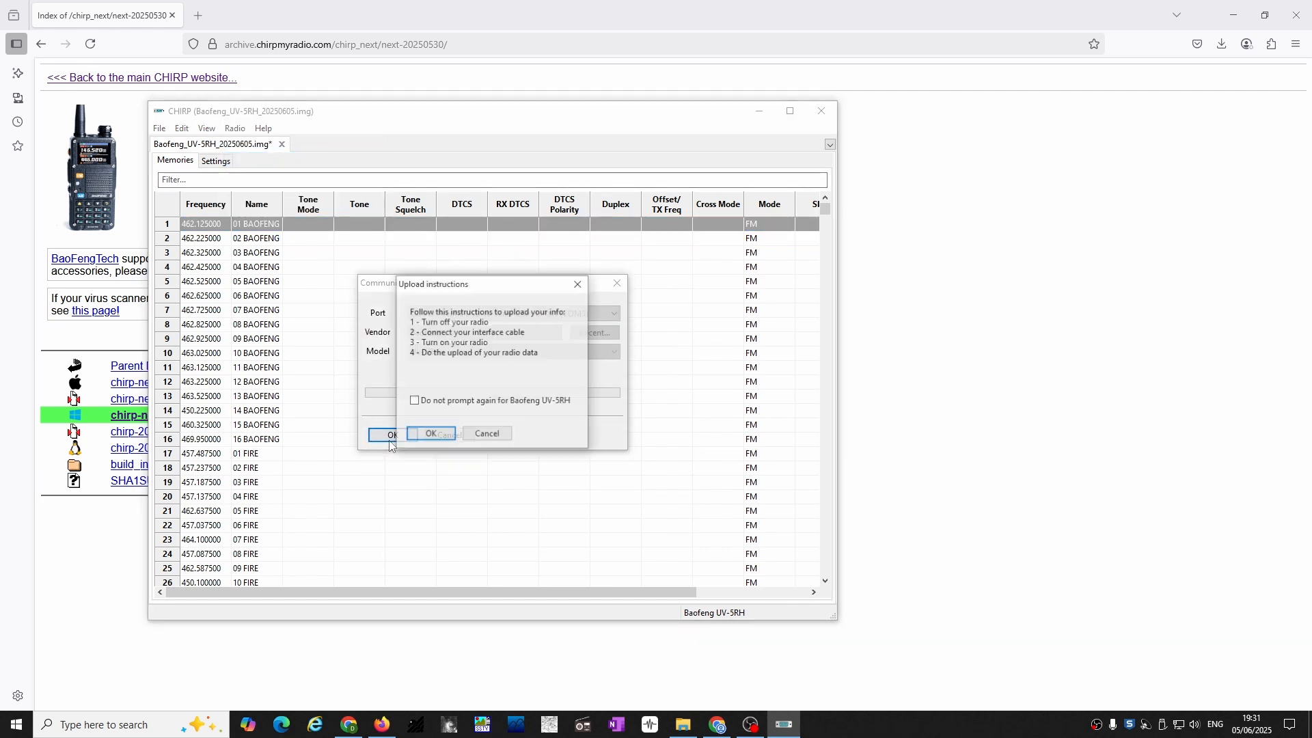
click(431, 435)
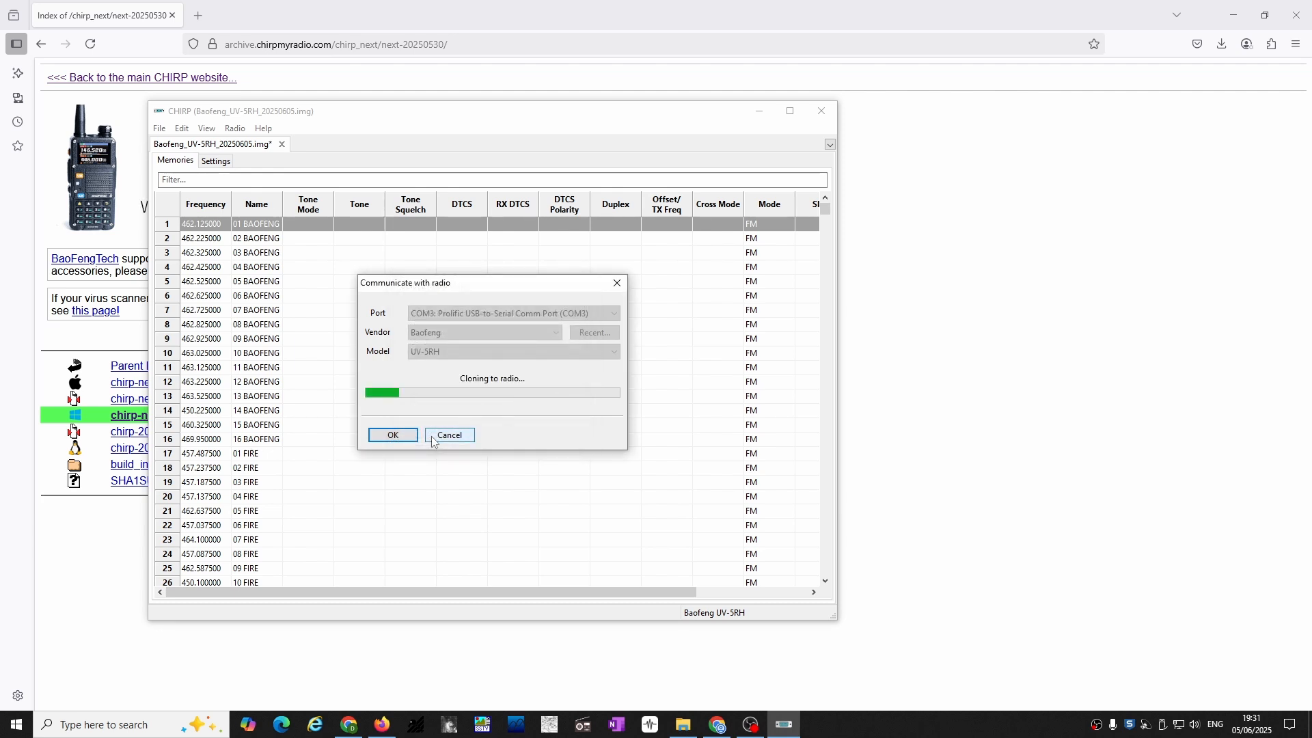